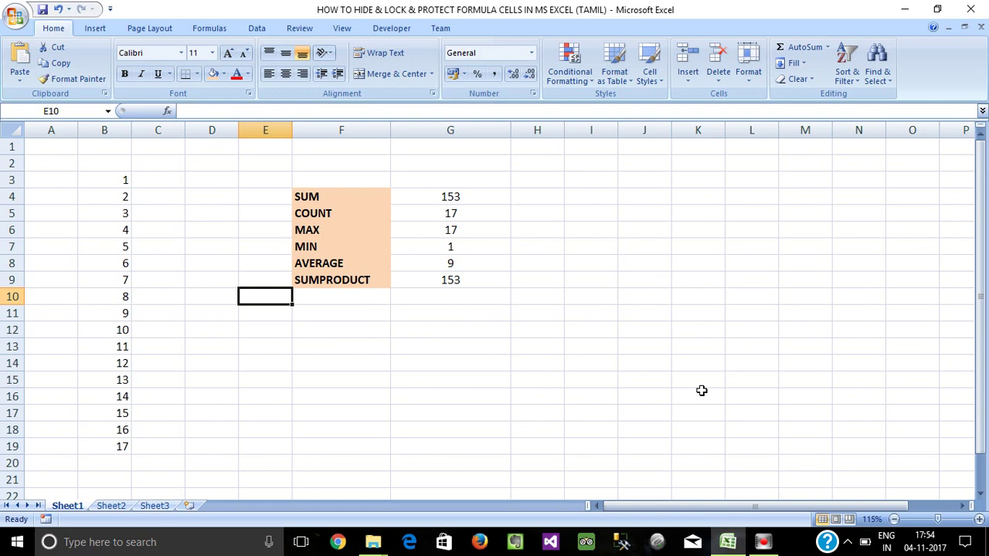
After clicking cells G14 and F11, select the whole sheet with the Select All corner box.
{"action": "left_click", "coordinate": [477, 360]}
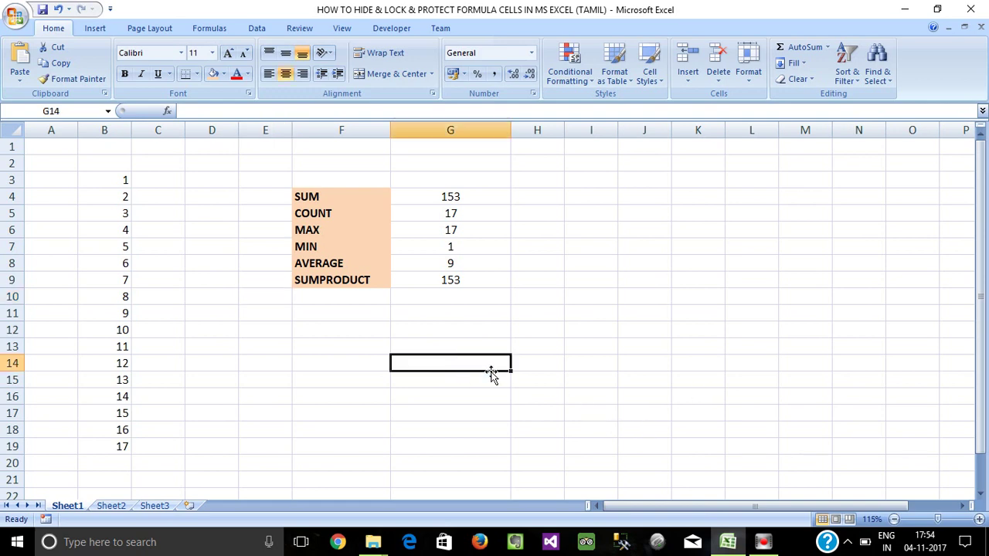
{"action": "left_click", "coordinate": [338, 311]}
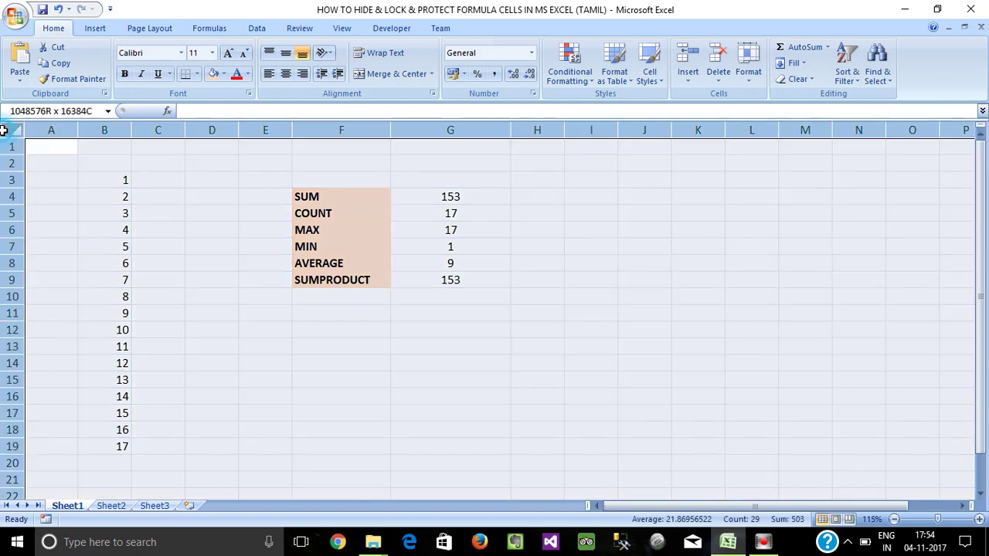
{"action": "left_click", "coordinate": [5, 130]}
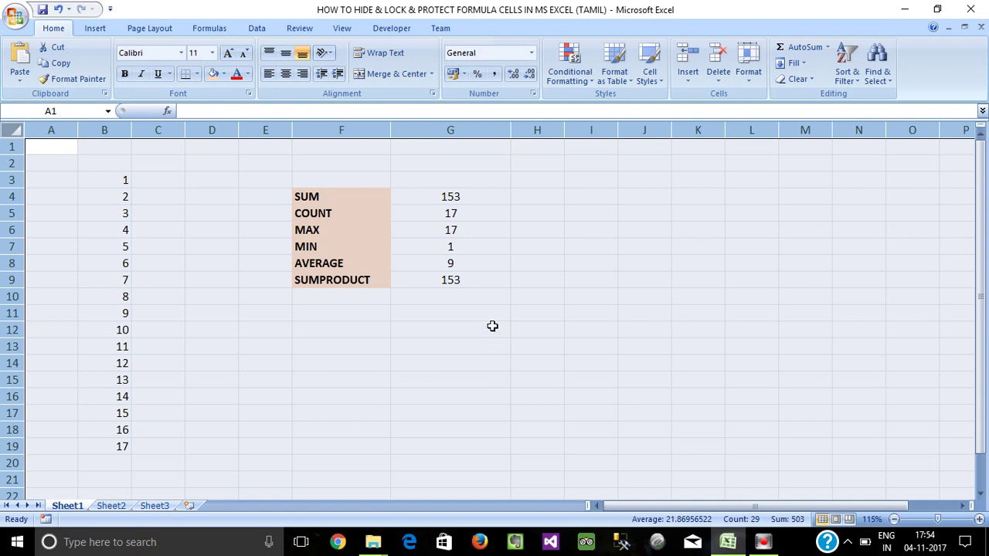
{"action": "key", "text": "ctrl+1"}
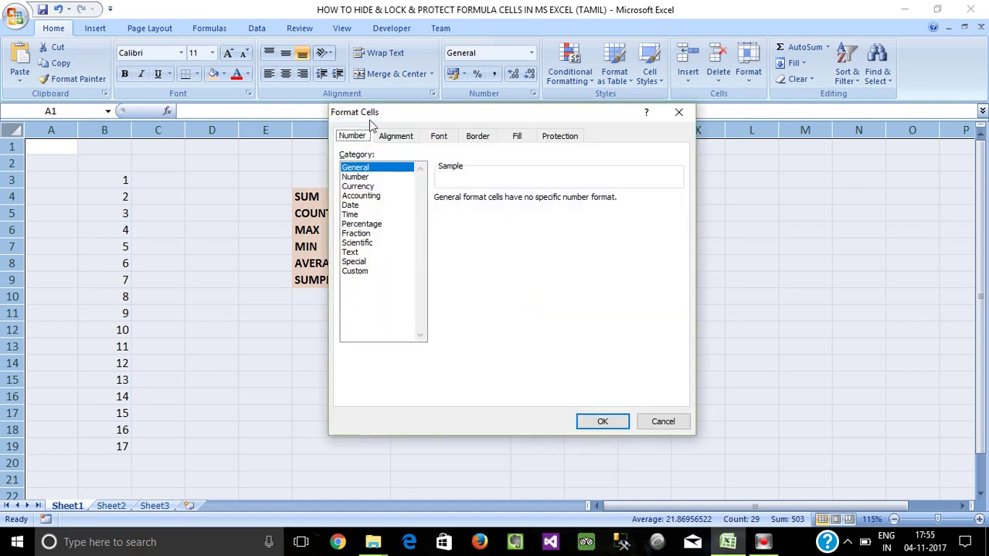
{"action": "left_click_drag", "start_coordinate": [409, 111], "coordinate": [414, 149]}
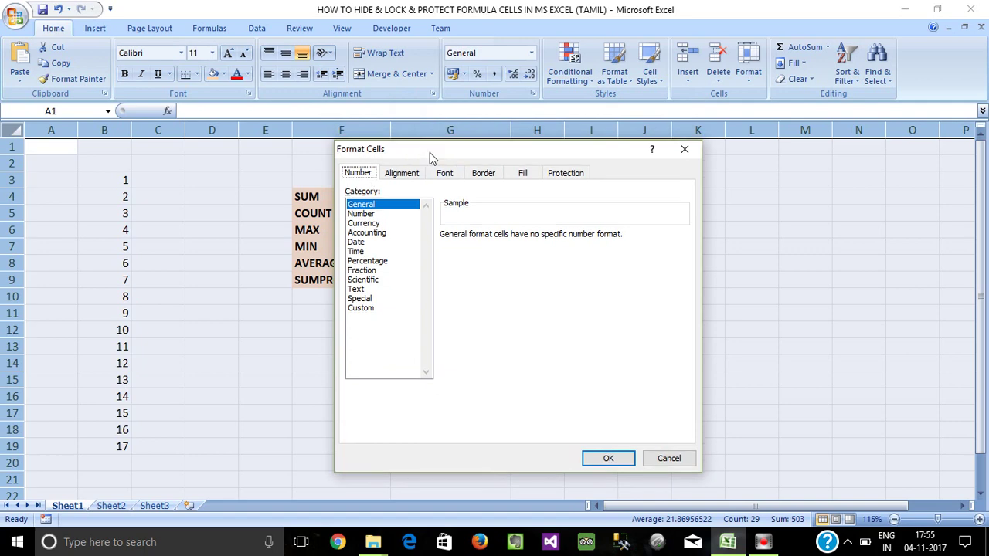
{"action": "left_click", "coordinate": [684, 150]}
{"action": "right_click", "coordinate": [528, 203]}
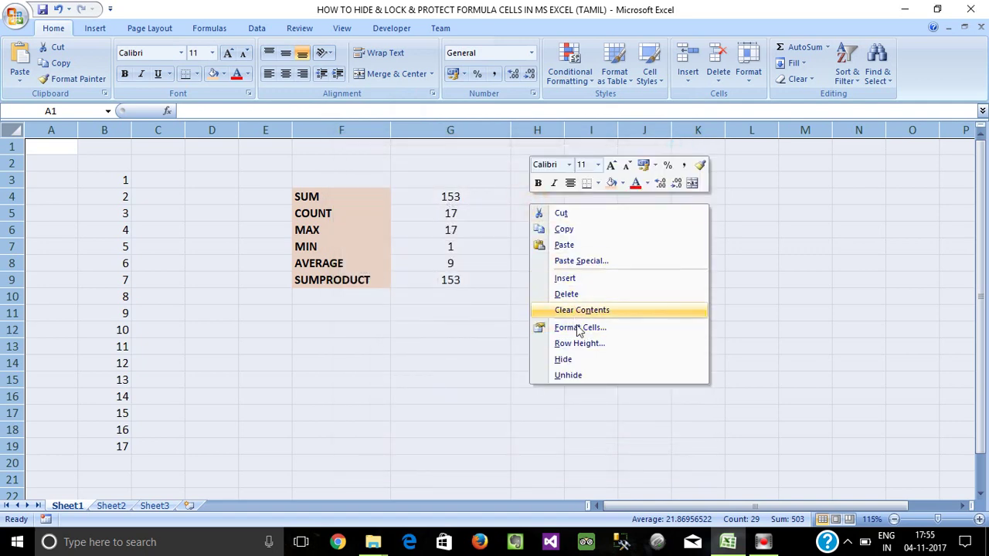
{"action": "left_click", "coordinate": [577, 327]}
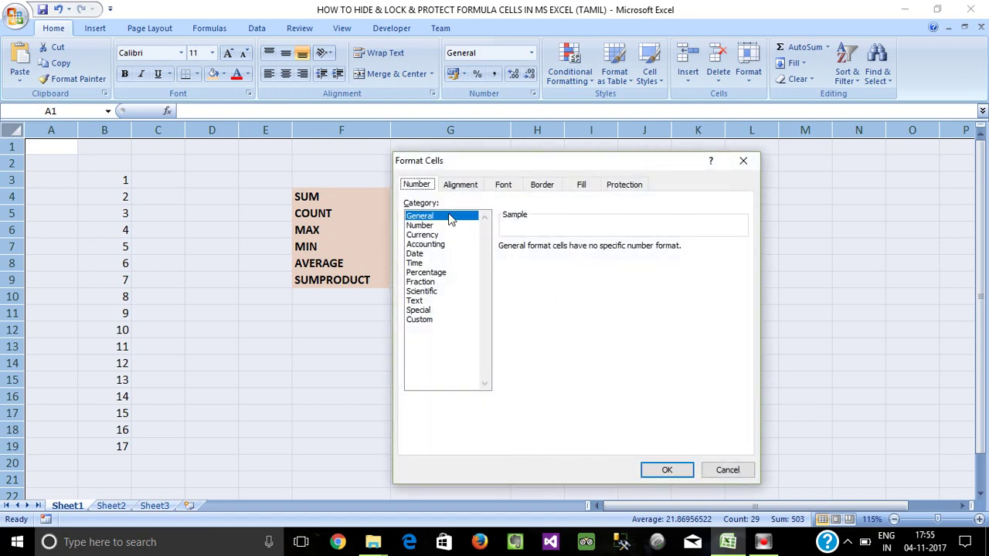
{"action": "left_click", "coordinate": [632, 193]}
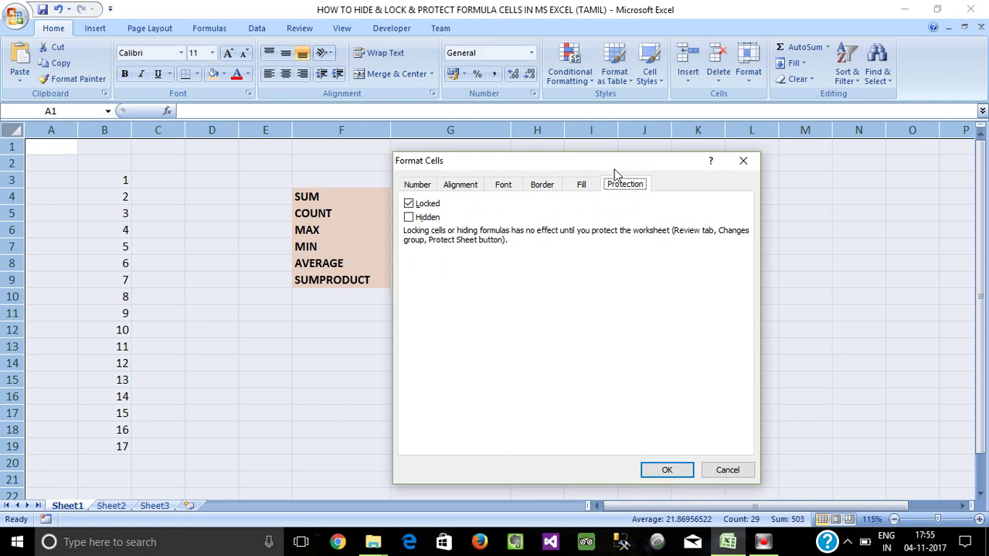
{"action": "left_click_drag", "start_coordinate": [615, 160], "coordinate": [699, 155]}
{"action": "left_click_drag", "start_coordinate": [592, 163], "coordinate": [646, 153]}
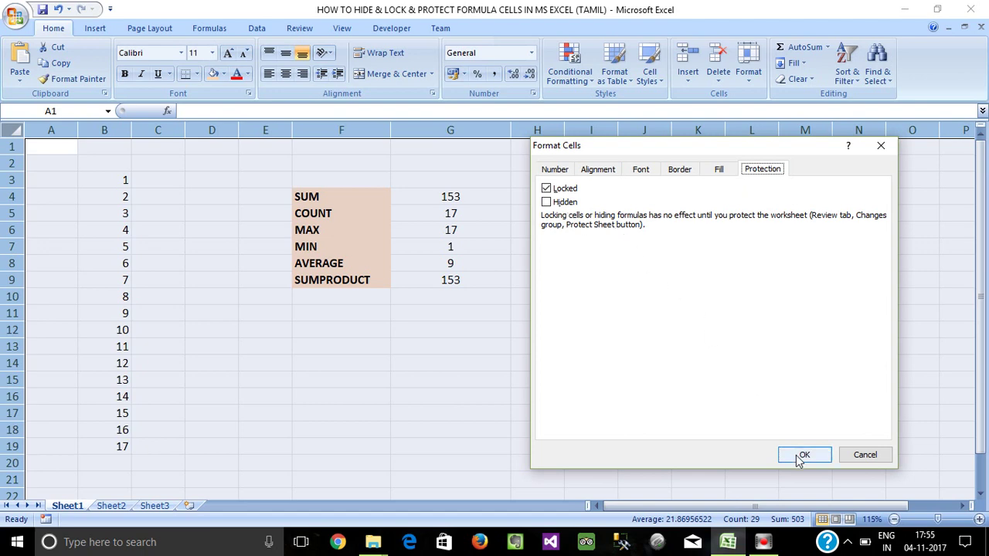
{"action": "left_click", "coordinate": [862, 456]}
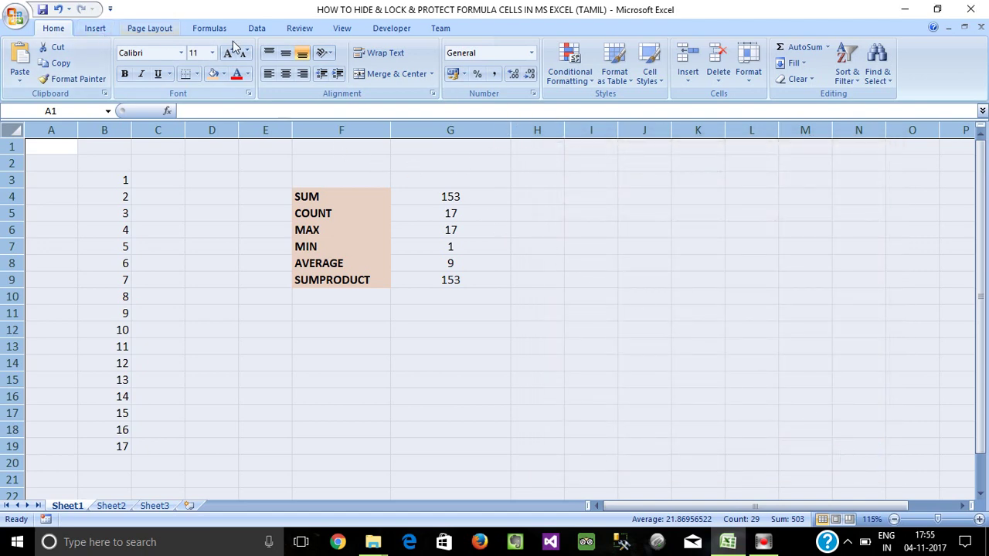
Protect the sheet from the Review tab with a password, re-entered in Confirm Password.
{"action": "left_click", "coordinate": [252, 29]}
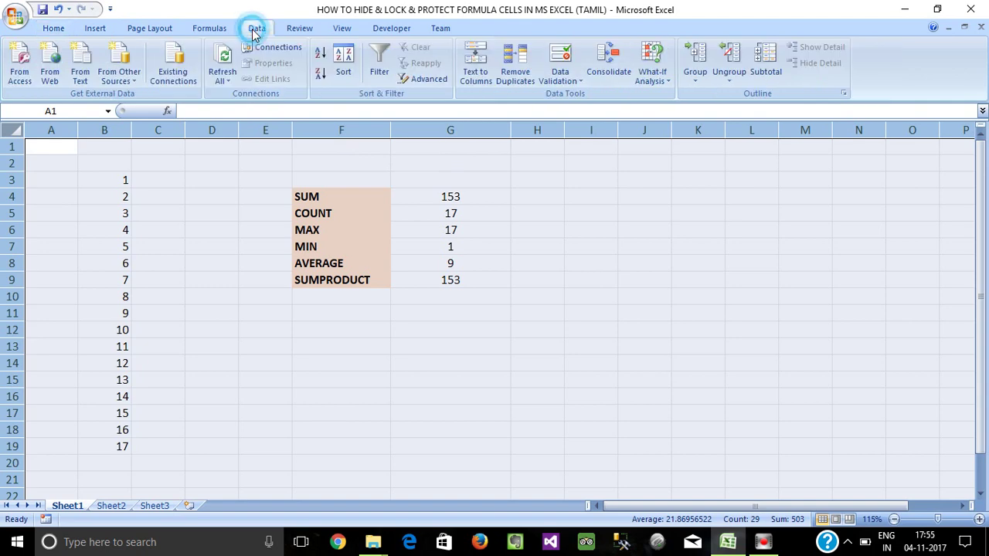
{"action": "left_click", "coordinate": [95, 28]}
{"action": "left_click", "coordinate": [53, 28]}
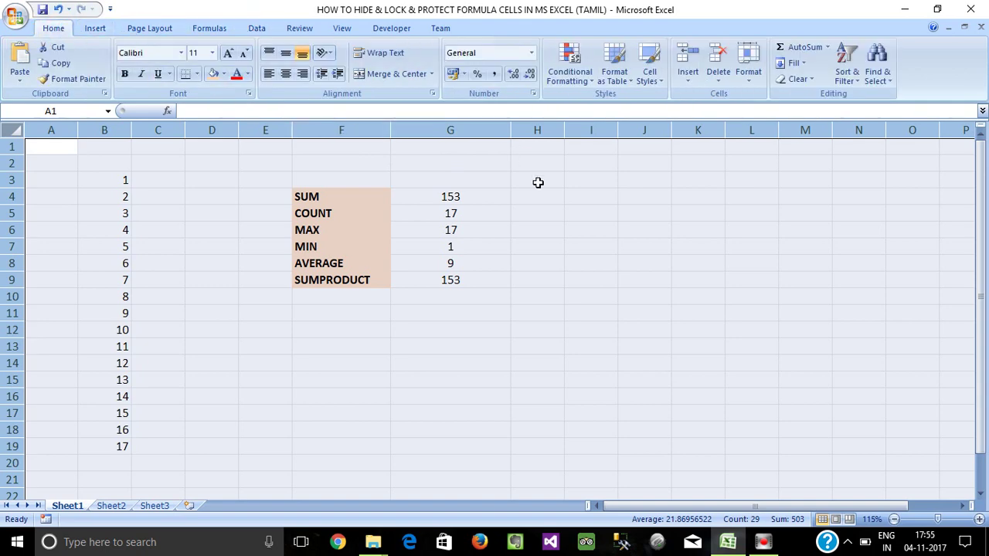
{"action": "left_click", "coordinate": [299, 28]}
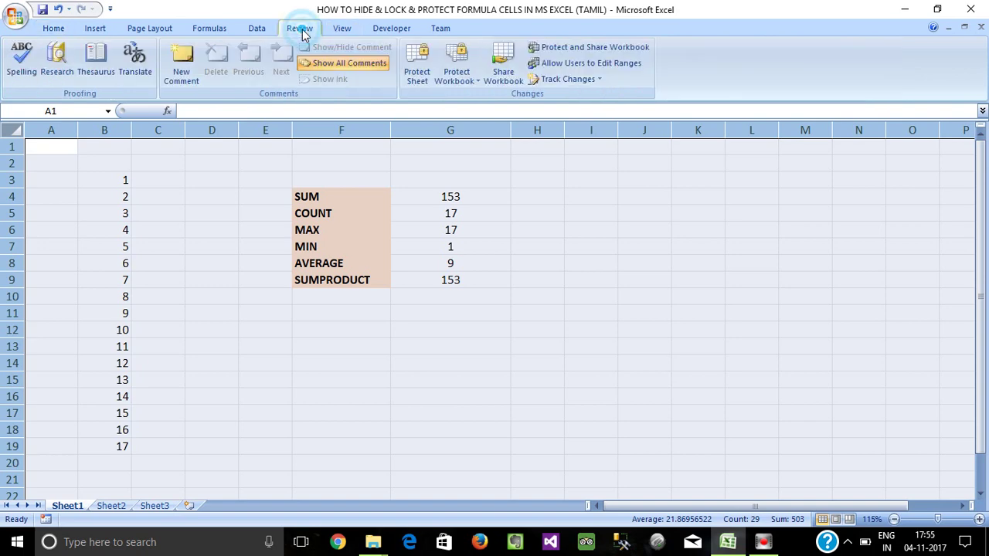
{"action": "left_click", "coordinate": [415, 80]}
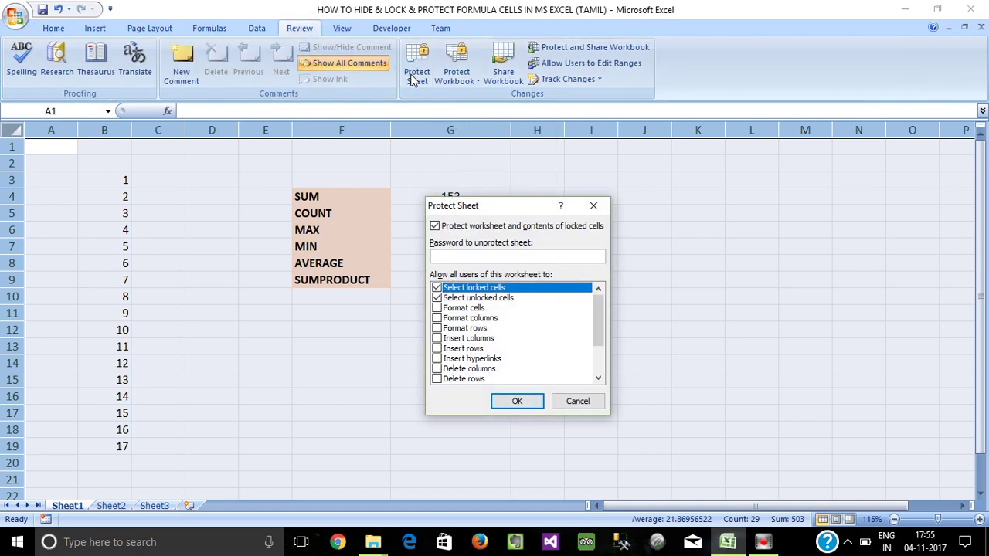
{"action": "type", "text": "123"}
{"action": "left_click", "coordinate": [518, 403]}
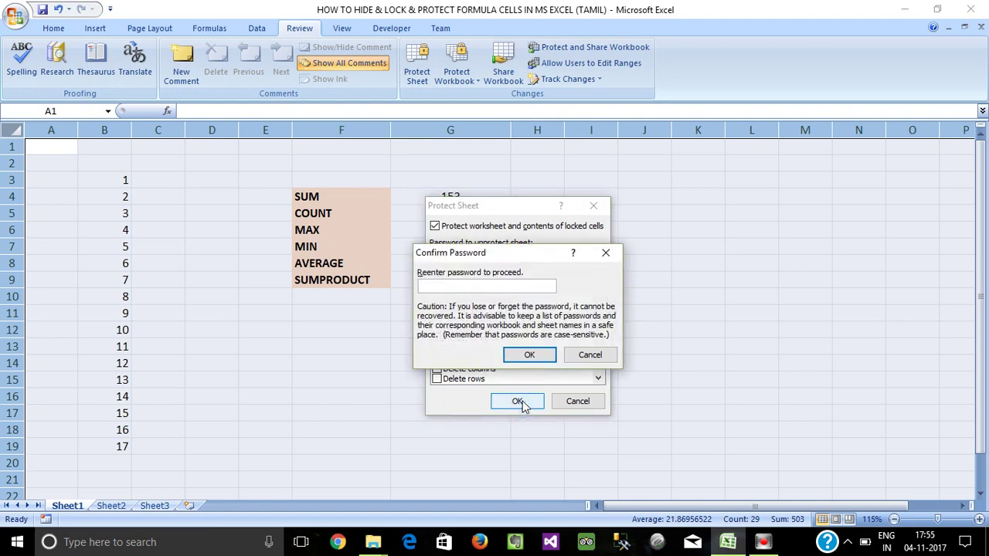
{"action": "type", "text": "123"}
{"action": "left_click", "coordinate": [529, 354]}
{"action": "left_click", "coordinate": [522, 378]}
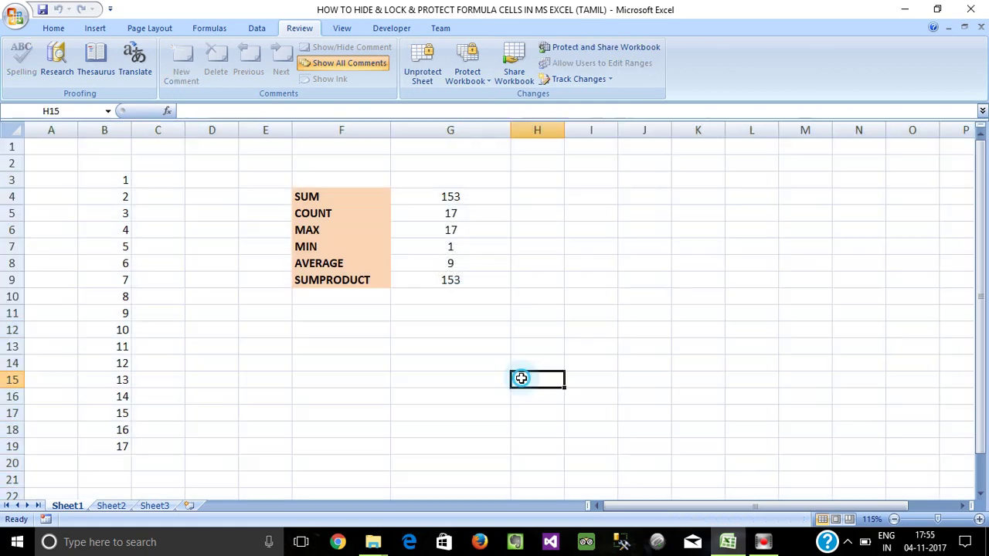
{"action": "left_click", "coordinate": [553, 226]}
{"action": "double_click", "coordinate": [553, 225]}
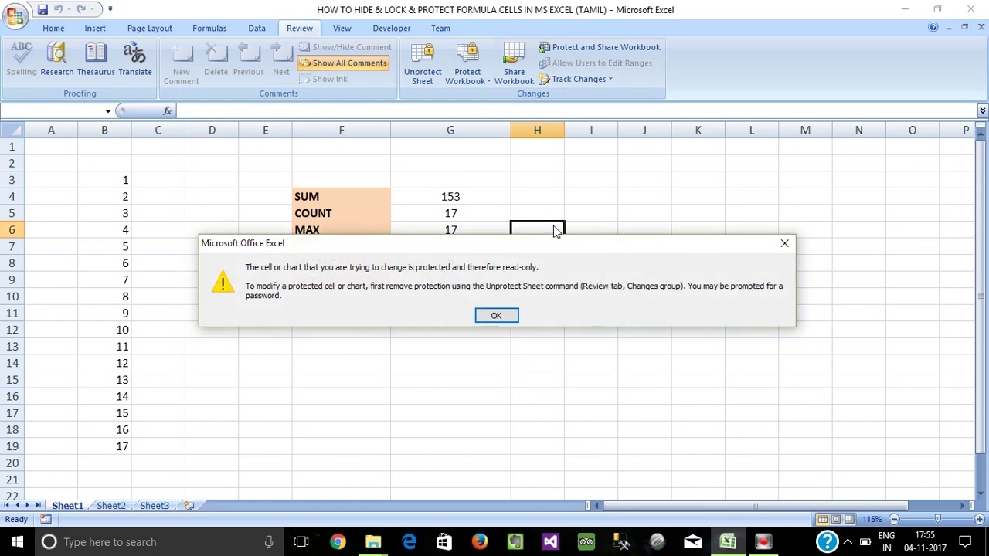
{"action": "left_click", "coordinate": [779, 239]}
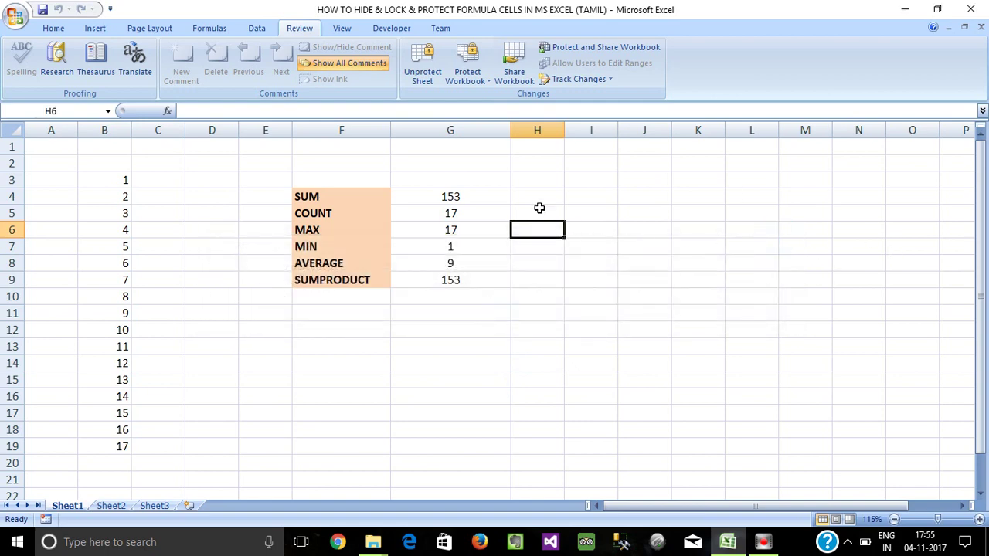
{"action": "left_click", "coordinate": [478, 198]}
{"action": "key", "text": "Delete"}
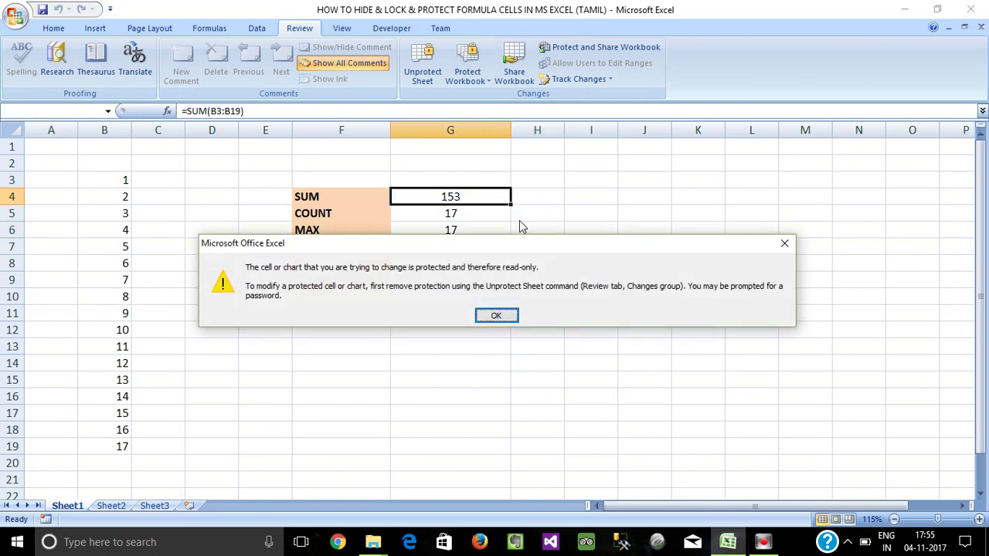
{"action": "left_click", "coordinate": [783, 246]}
{"action": "left_click", "coordinate": [72, 161]}
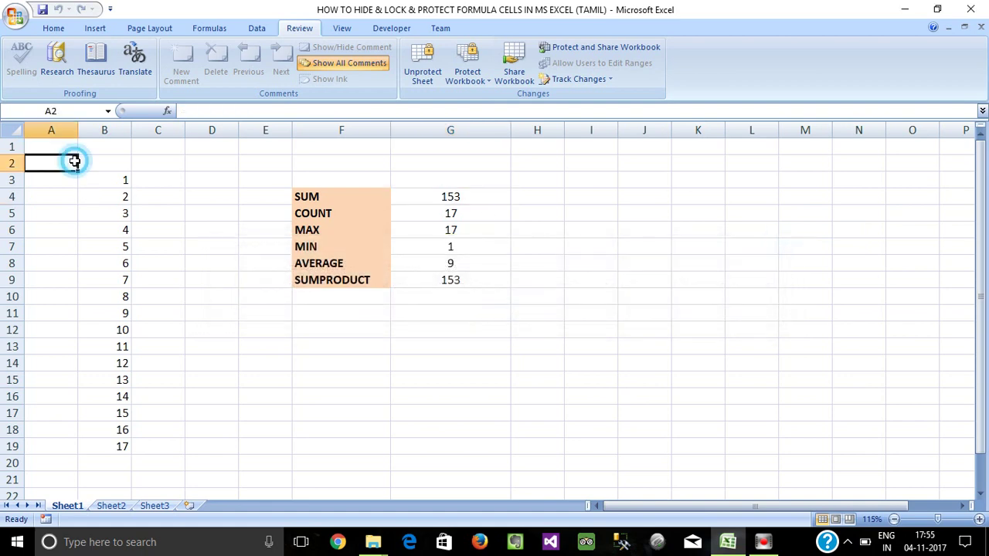
{"action": "double_click", "coordinate": [76, 167]}
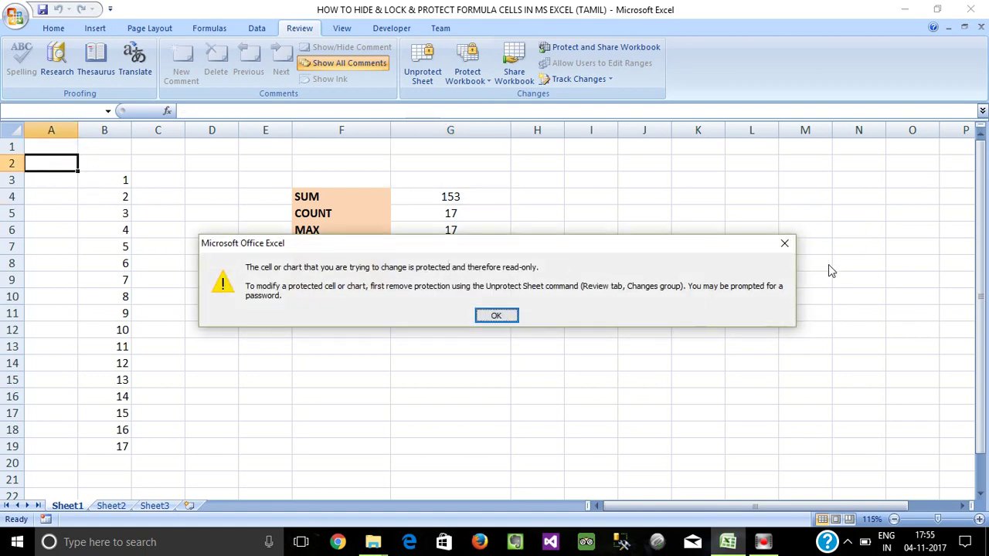
{"action": "left_click", "coordinate": [782, 244]}
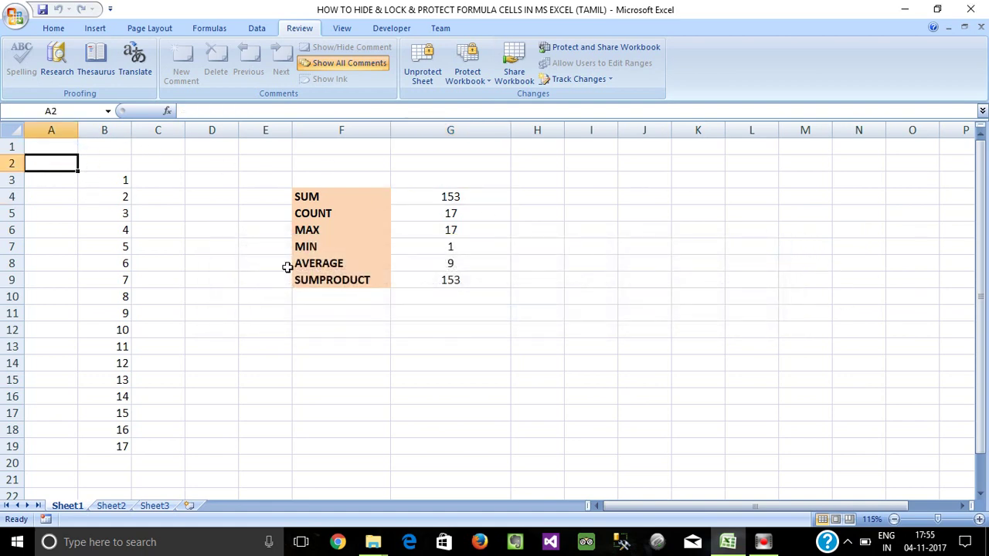
{"action": "left_click", "coordinate": [366, 292]}
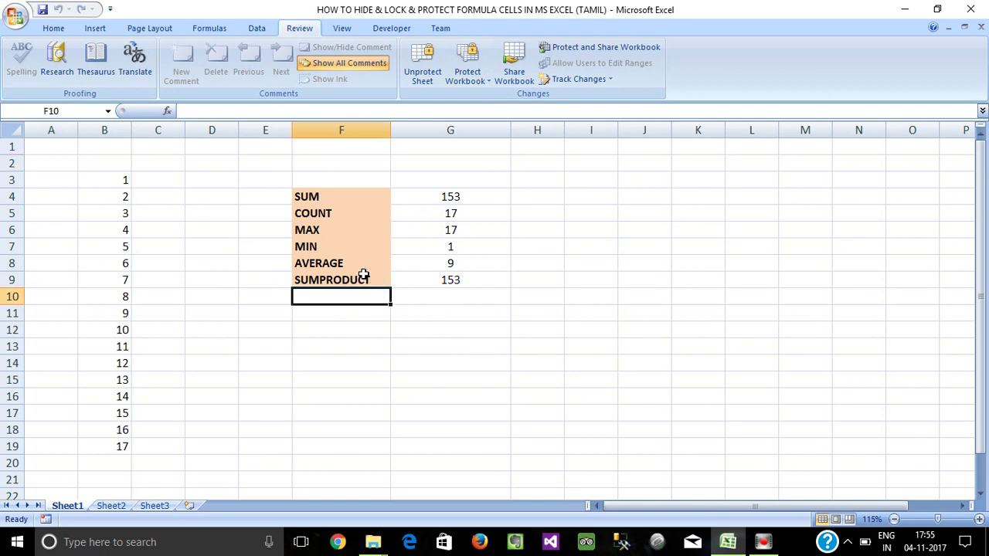
{"action": "left_click", "coordinate": [363, 332]}
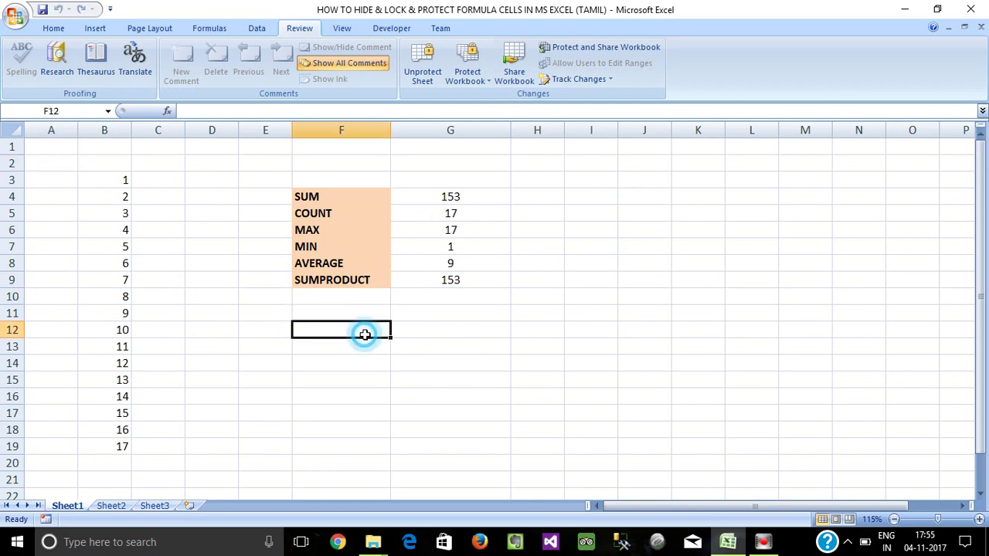
Unprotect the sheet by entering its password.
{"action": "left_click", "coordinate": [392, 229]}
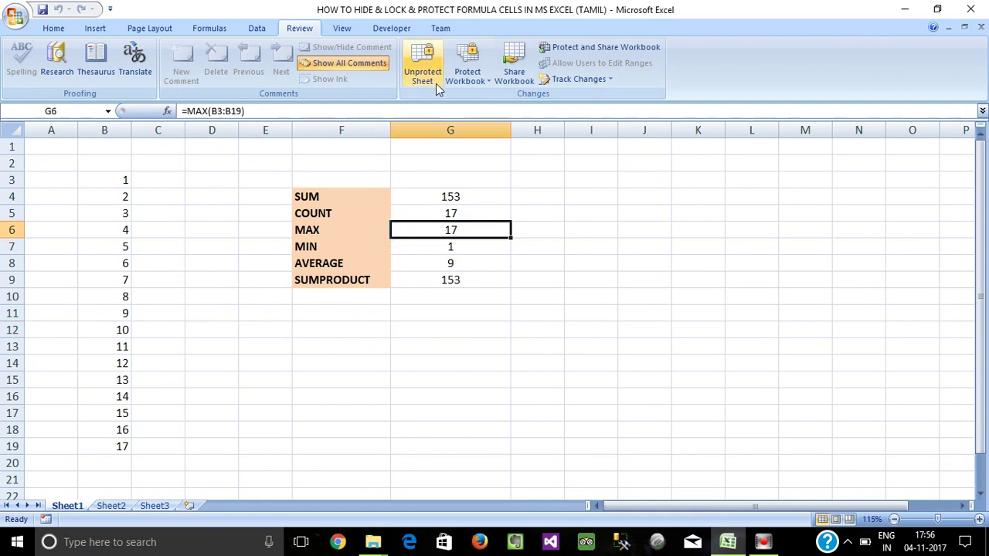
{"action": "left_click", "coordinate": [436, 81]}
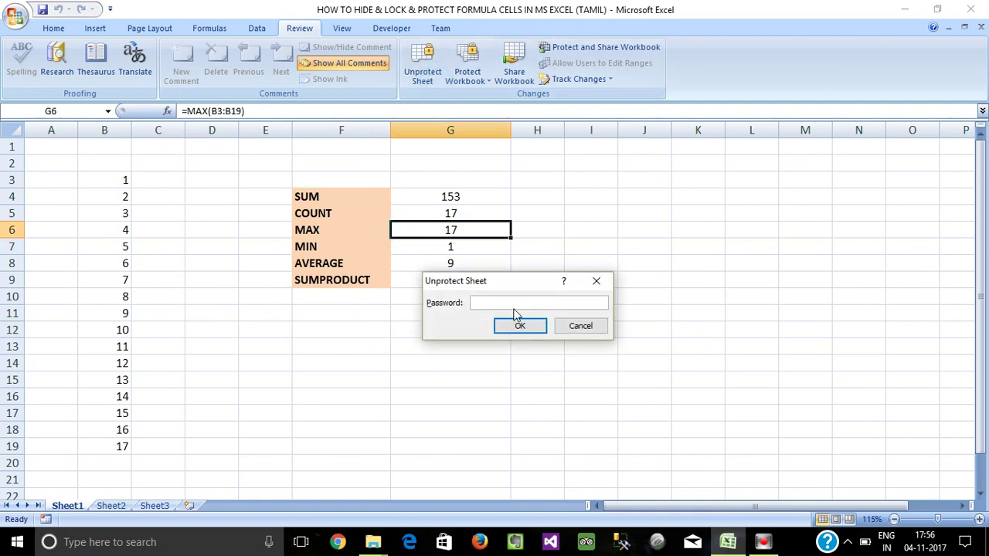
{"action": "type", "text": "123"}
{"action": "key", "text": "Return"}
Check the formula in G4, then select the entire worksheet with the corner box.
{"action": "left_click", "coordinate": [309, 364]}
{"action": "left_click", "coordinate": [420, 148]}
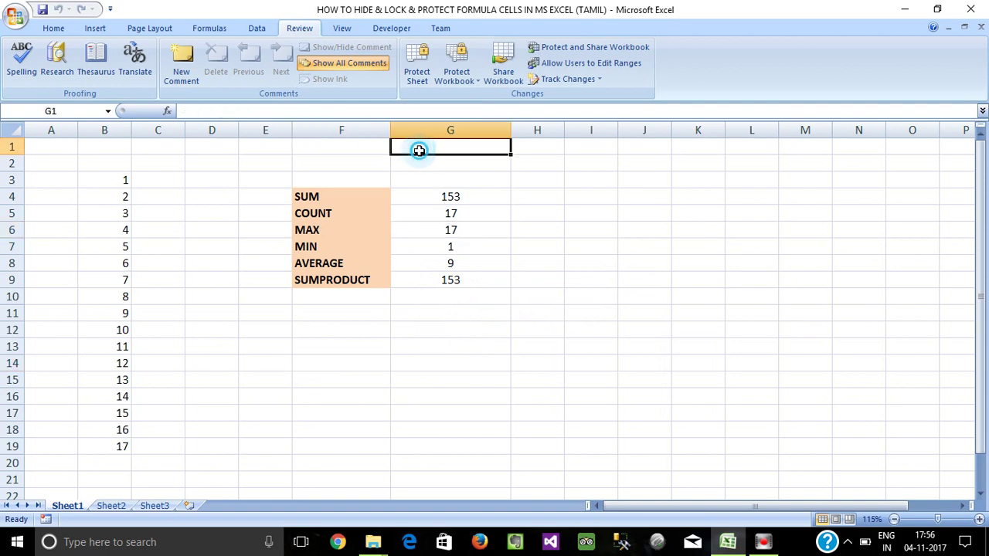
{"action": "left_click", "coordinate": [430, 194]}
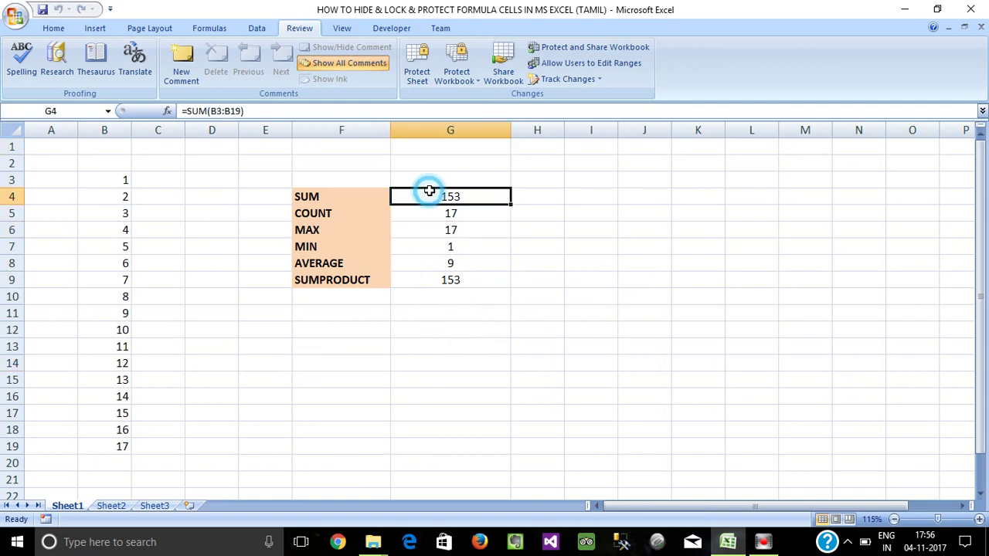
{"action": "left_click", "coordinate": [6, 127]}
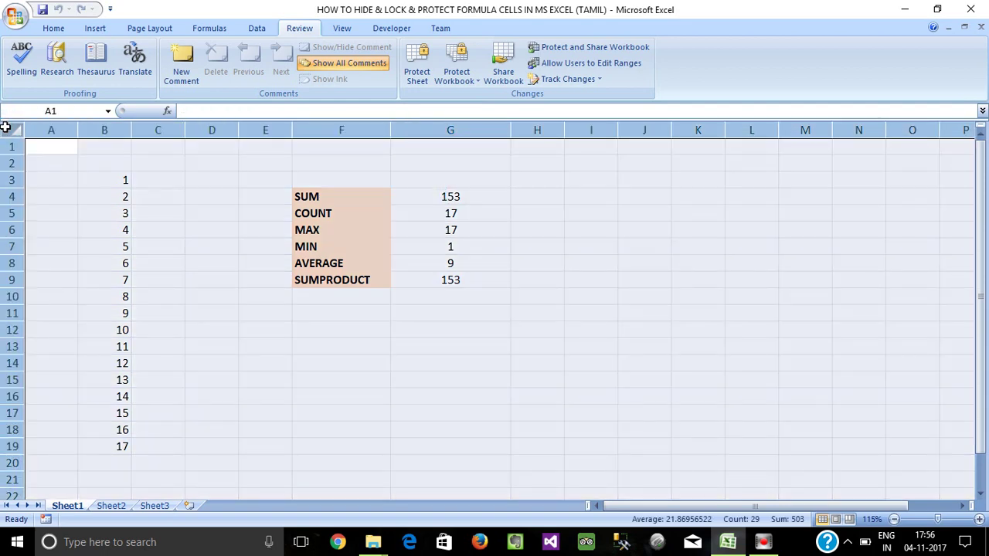
Clear the Locked option on the Format Cells Protection tab for all cells.
{"action": "left_click", "coordinate": [54, 29]}
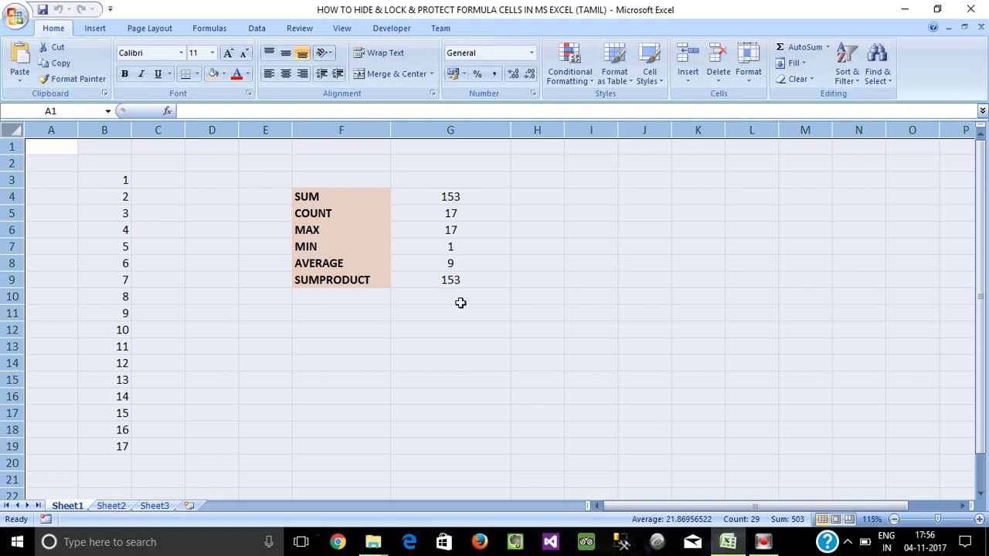
{"action": "key", "text": "ctrl+1"}
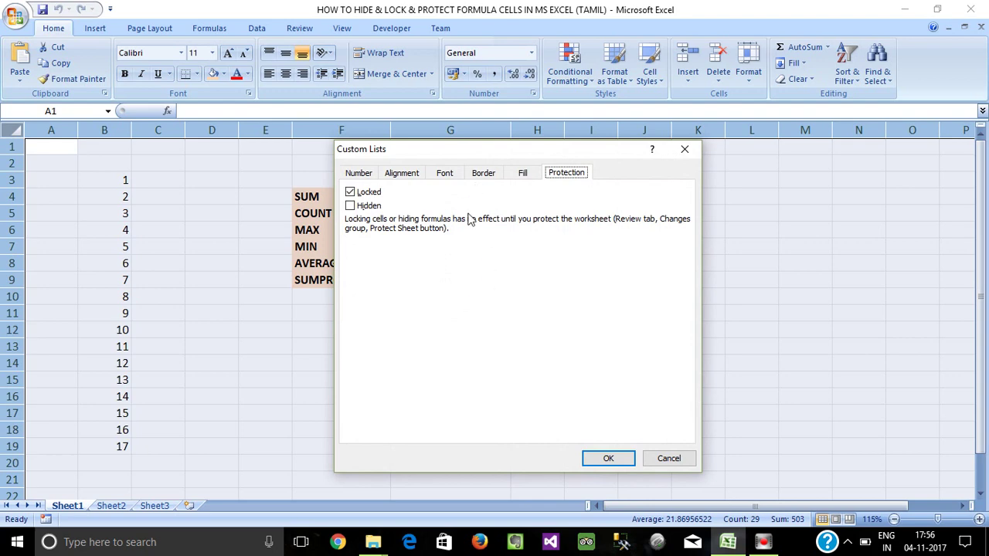
{"action": "left_click_drag", "start_coordinate": [585, 155], "coordinate": [669, 174]}
{"action": "left_click_drag", "start_coordinate": [545, 166], "coordinate": [517, 163]}
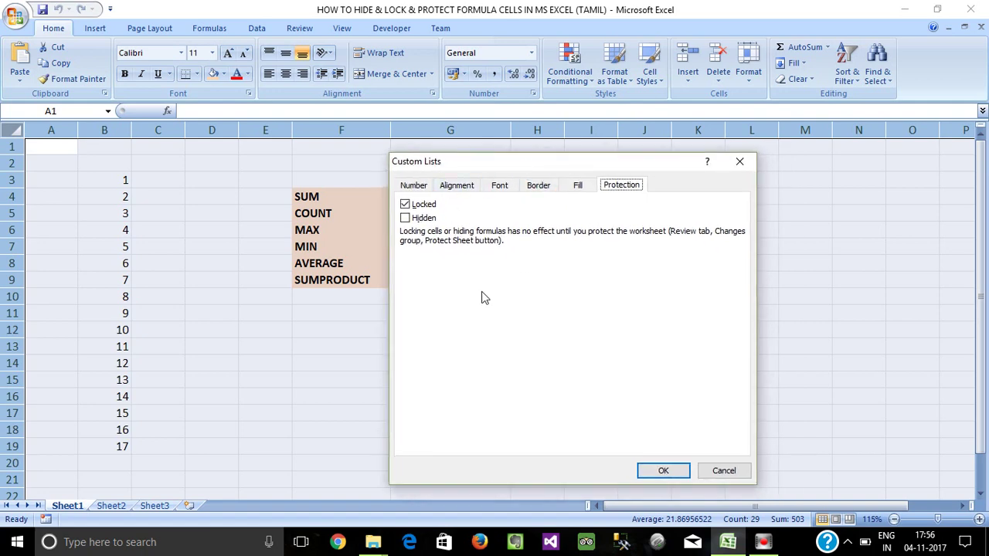
{"action": "left_click", "coordinate": [405, 206]}
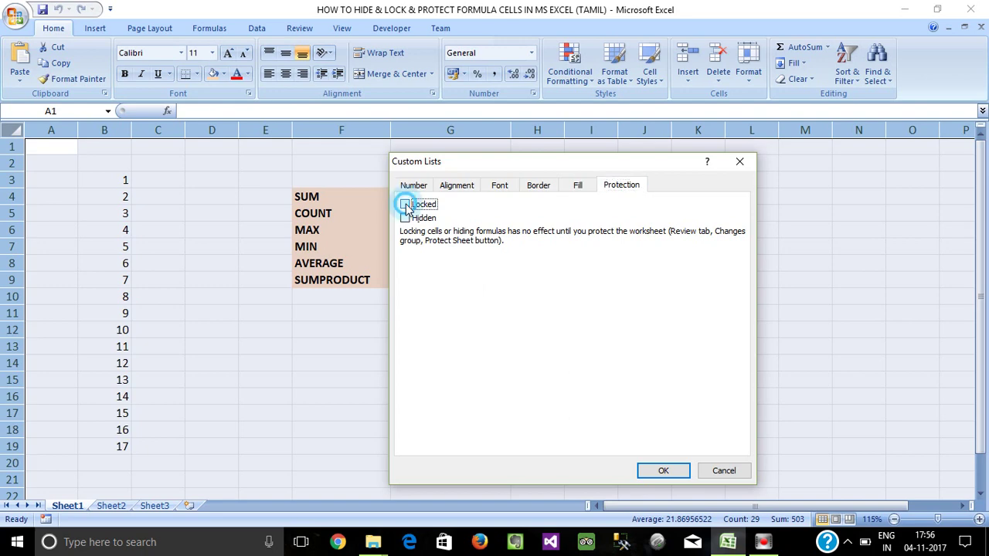
{"action": "left_click", "coordinate": [664, 472]}
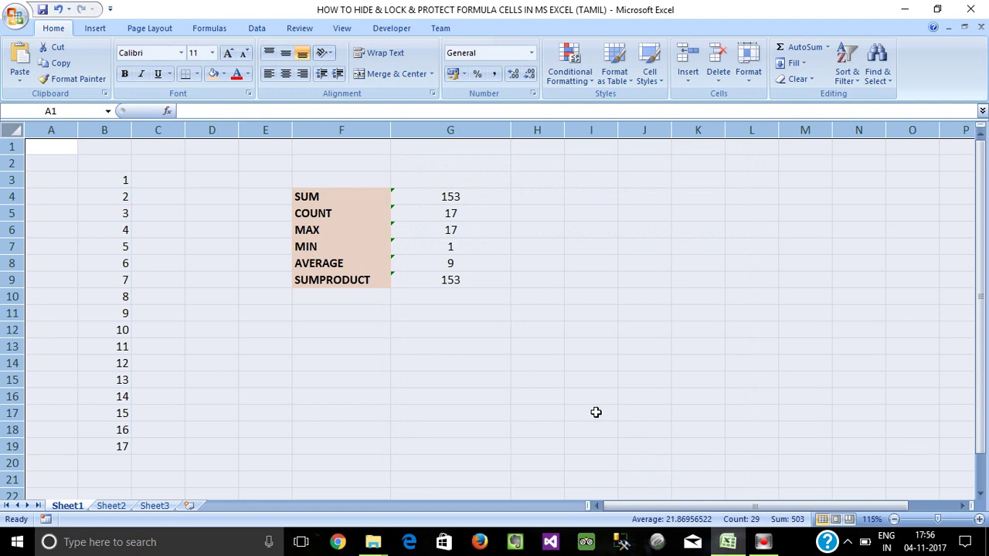
Click around the sheet, selecting C1:D2, A2:F9 and several empty cells.
{"action": "left_click", "coordinate": [536, 366]}
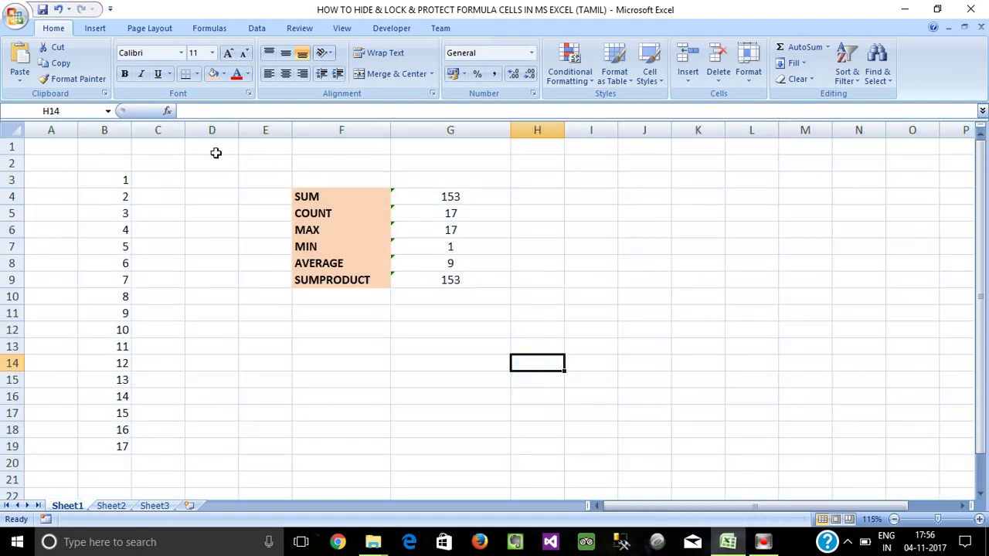
{"action": "left_click", "coordinate": [210, 151]}
{"action": "left_click_drag", "start_coordinate": [182, 153], "coordinate": [142, 168]}
{"action": "left_click", "coordinate": [172, 214]}
{"action": "left_click_drag", "start_coordinate": [71, 159], "coordinate": [321, 301]}
{"action": "left_click", "coordinate": [534, 380]}
{"action": "left_click", "coordinate": [576, 362]}
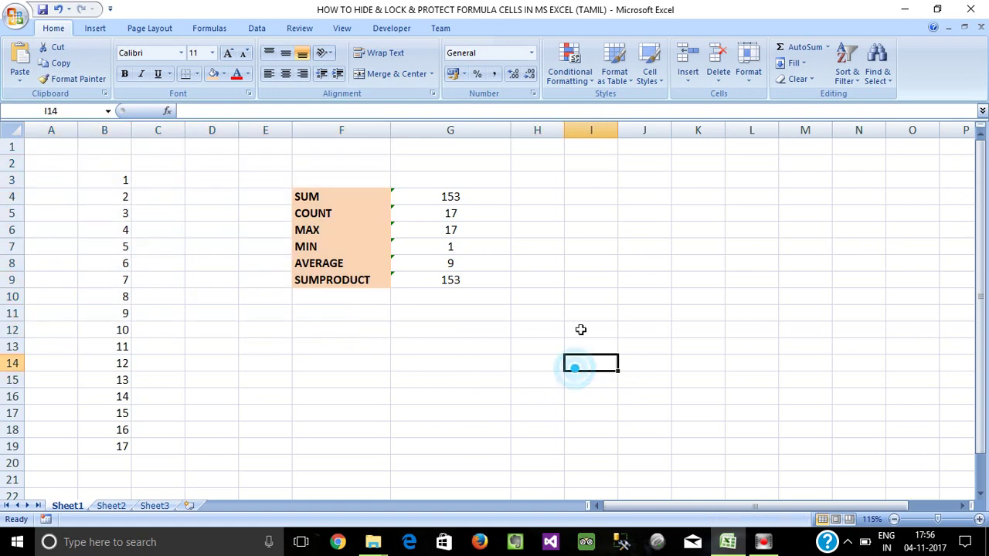
{"action": "left_click", "coordinate": [581, 325]}
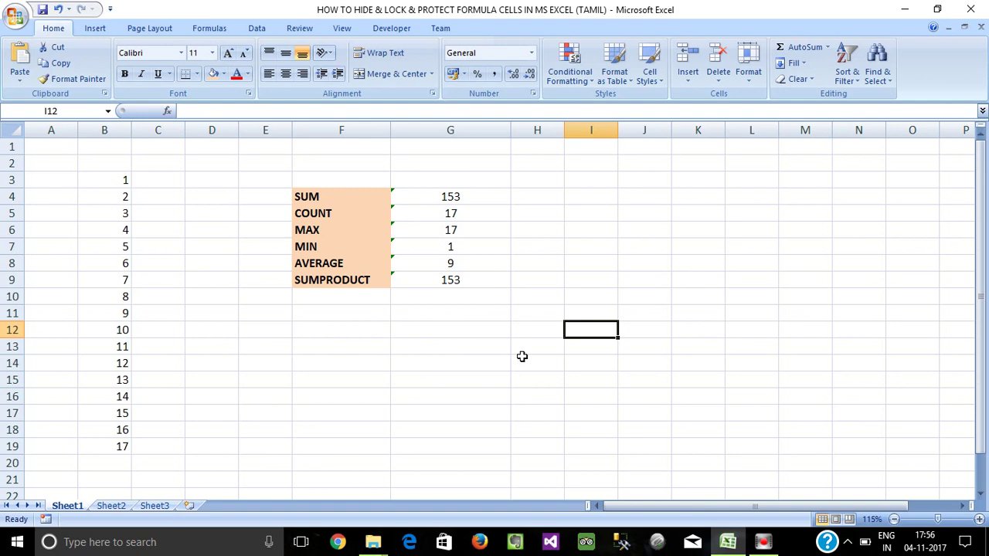
Select the formula results G4:G9, dismiss the context menu, and open Go To with F5.
{"action": "left_click", "coordinate": [463, 377]}
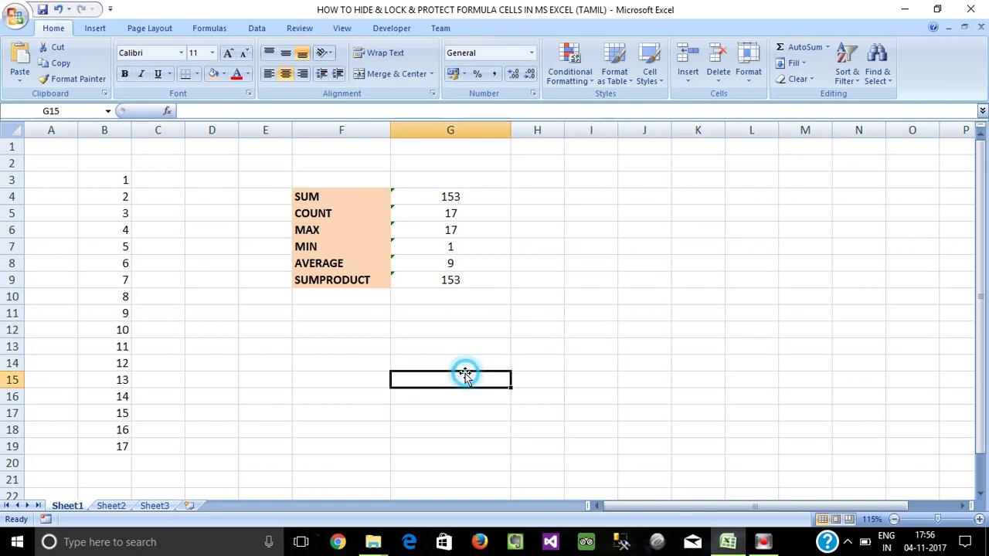
{"action": "left_click_drag", "start_coordinate": [397, 197], "coordinate": [449, 278]}
{"action": "left_click", "coordinate": [469, 329]}
{"action": "left_click", "coordinate": [454, 307]}
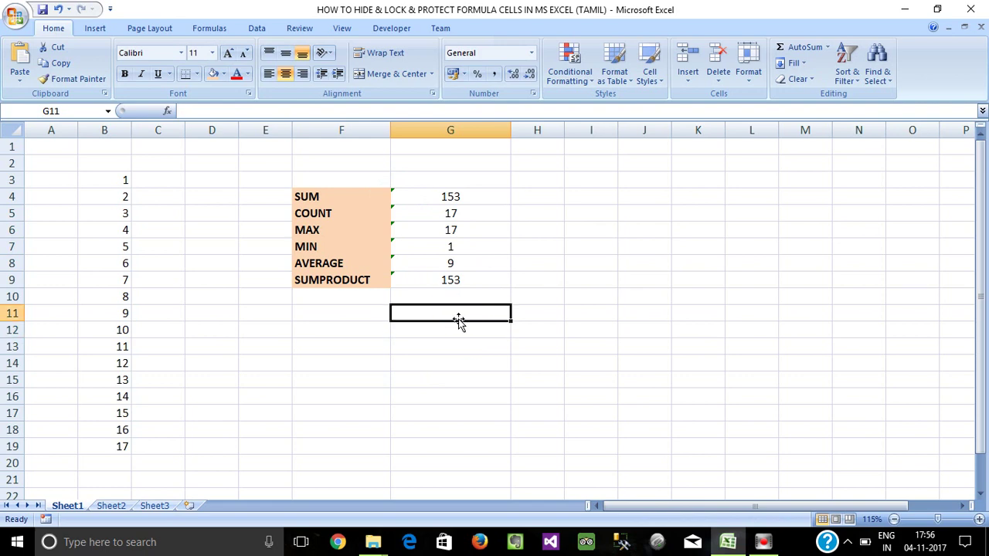
{"action": "left_click", "coordinate": [459, 322]}
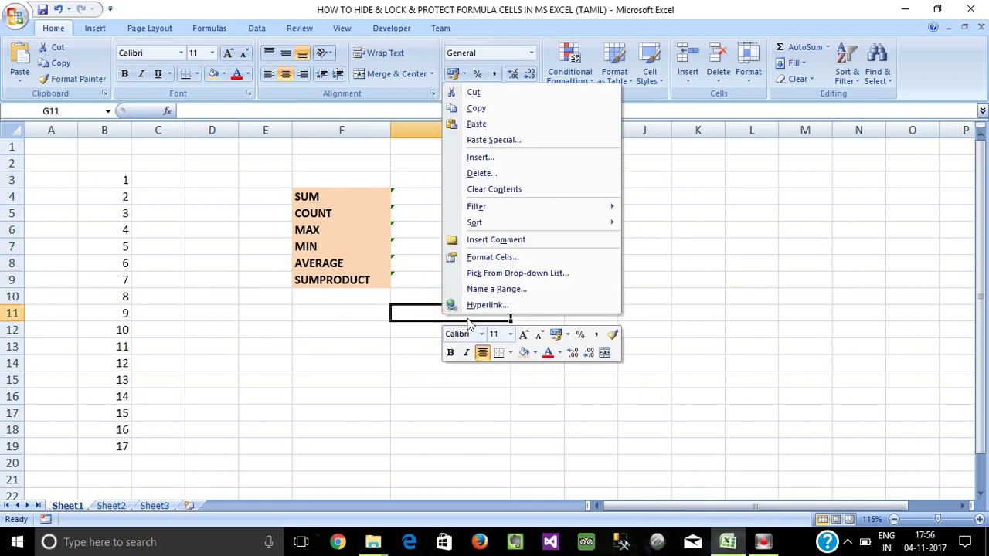
{"action": "key", "text": "Escape"}
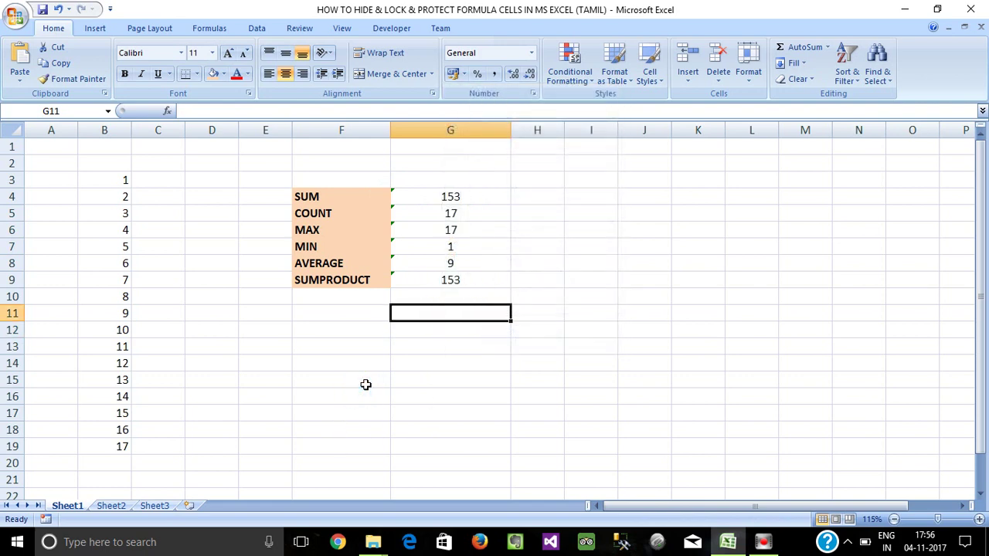
{"action": "key", "text": "F5"}
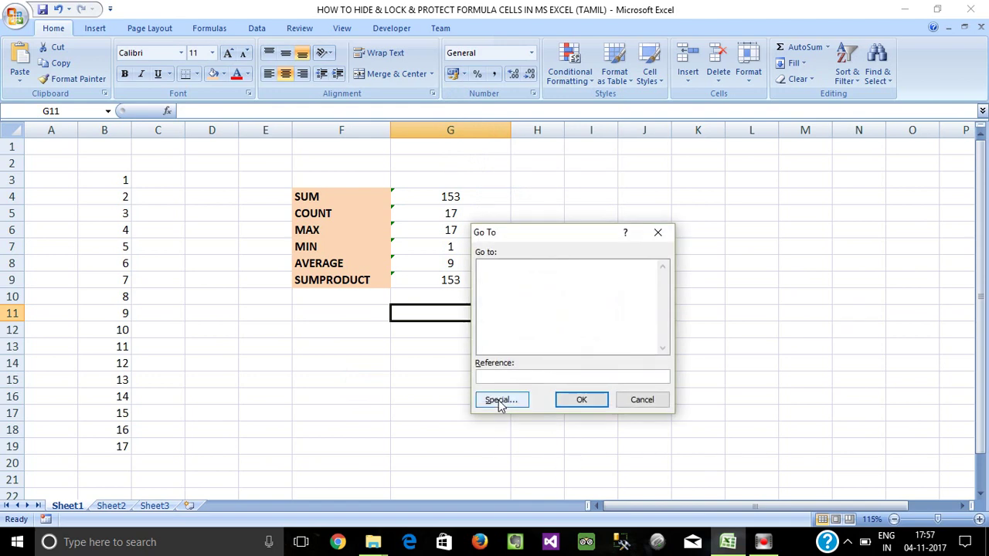
Use Go To Special with the Formulas option to select all formula cells.
{"action": "left_click", "coordinate": [500, 402]}
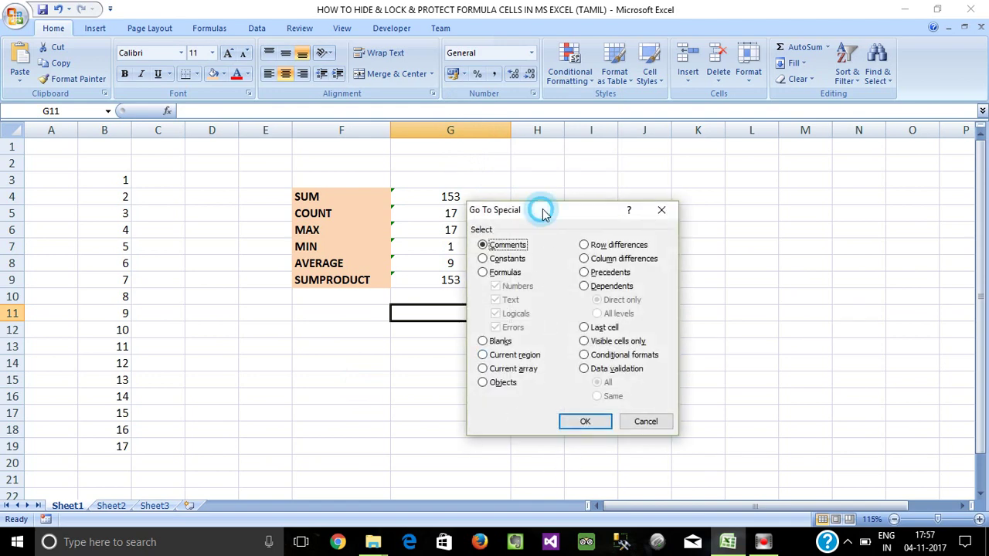
{"action": "left_click_drag", "start_coordinate": [544, 214], "coordinate": [608, 156]}
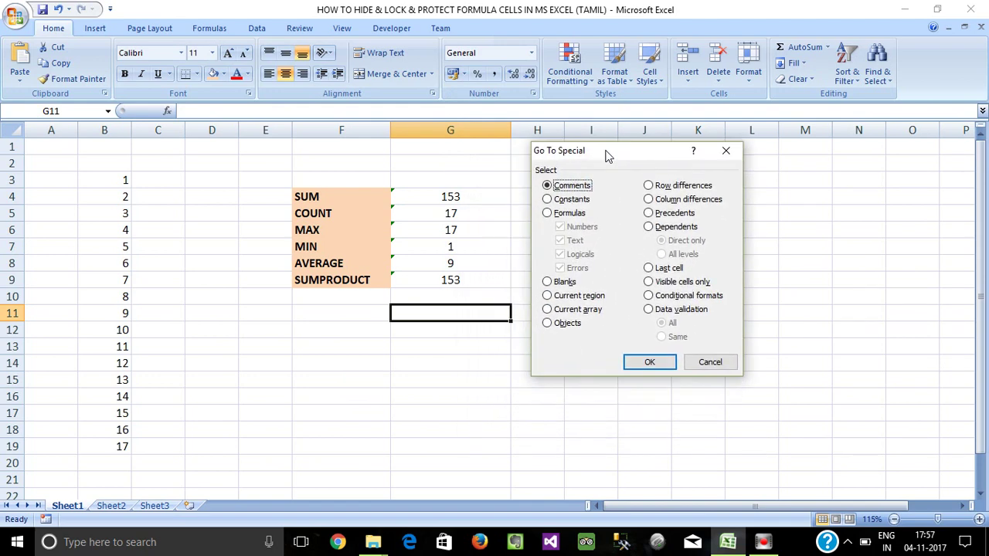
{"action": "left_click", "coordinate": [547, 214]}
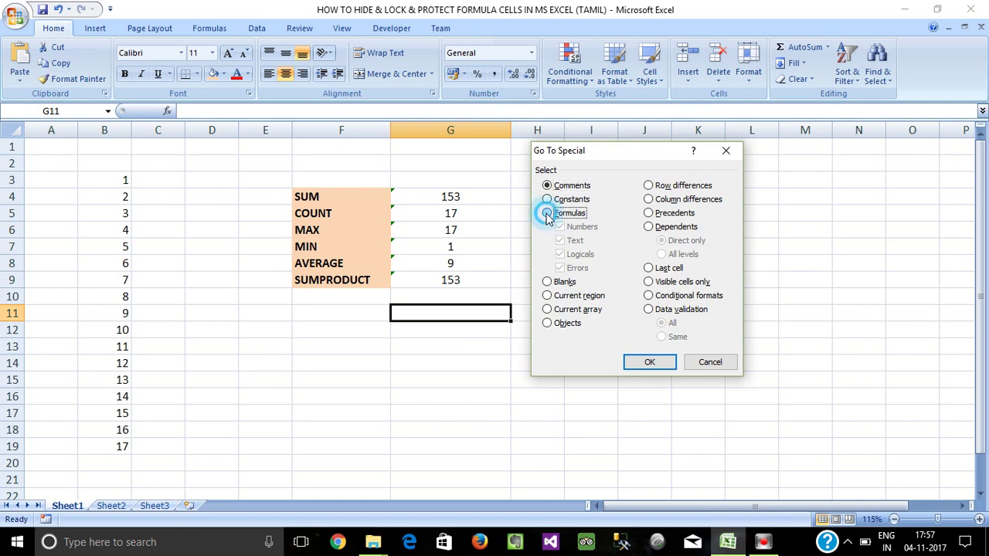
{"action": "left_click", "coordinate": [649, 364]}
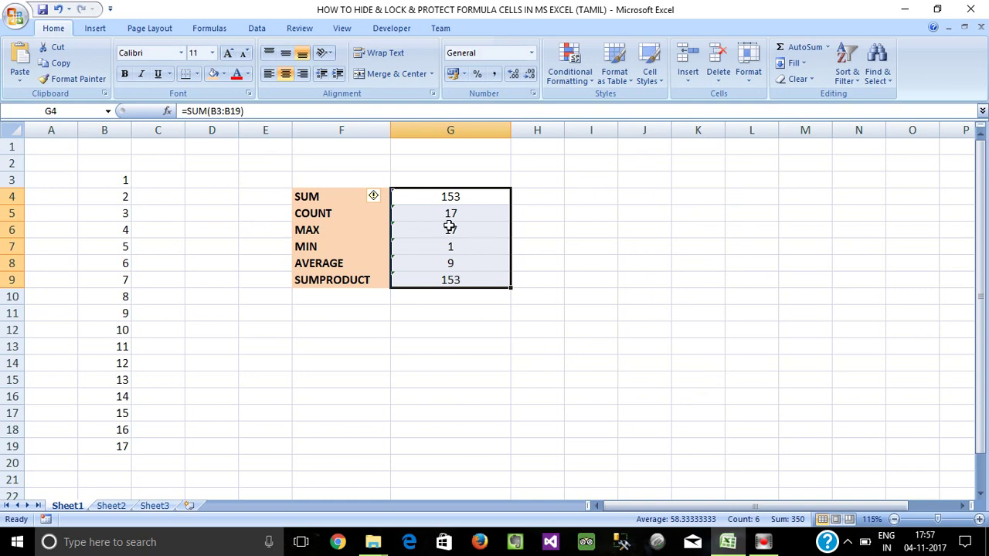
Turn Locked back on for G4:G9 on the Format Cells Protection tab.
{"action": "right_click", "coordinate": [453, 213]}
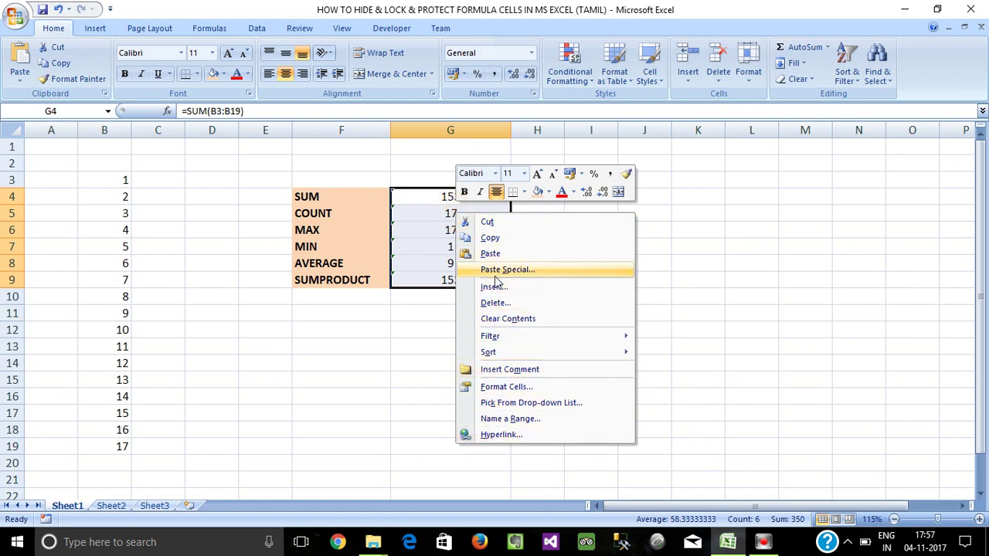
{"action": "left_click", "coordinate": [495, 387]}
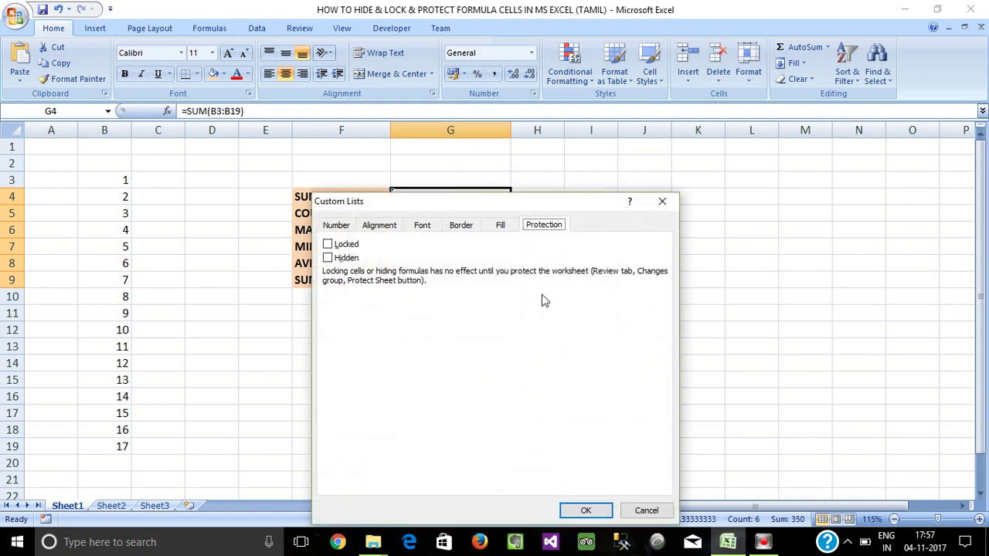
{"action": "left_click", "coordinate": [543, 225]}
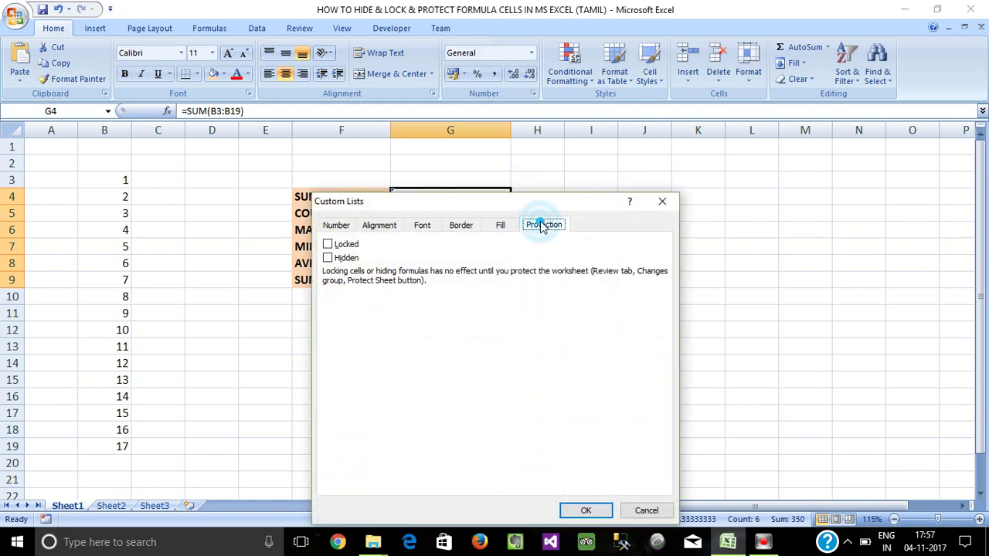
{"action": "left_click", "coordinate": [328, 244]}
{"action": "left_click_drag", "start_coordinate": [437, 203], "coordinate": [578, 144]}
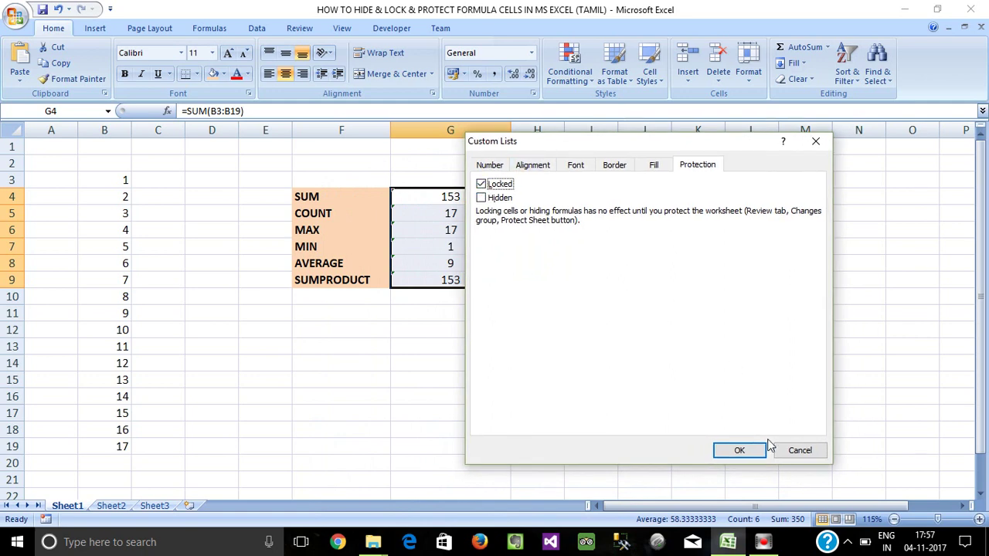
{"action": "left_click", "coordinate": [748, 451]}
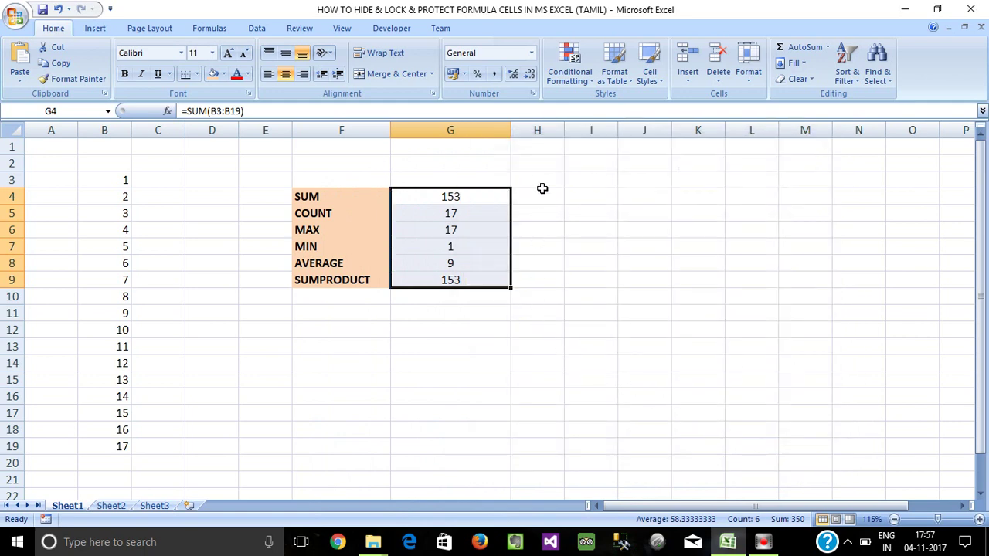
Protect the sheet again with a password via Review > Protect Sheet, then select MIN cell G7.
{"action": "left_click", "coordinate": [299, 28]}
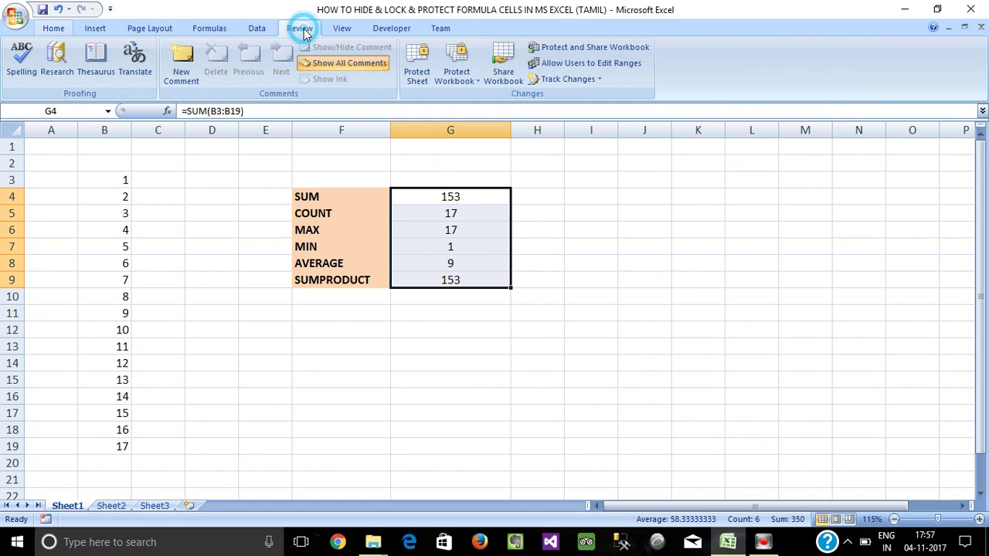
{"action": "left_click", "coordinate": [418, 76]}
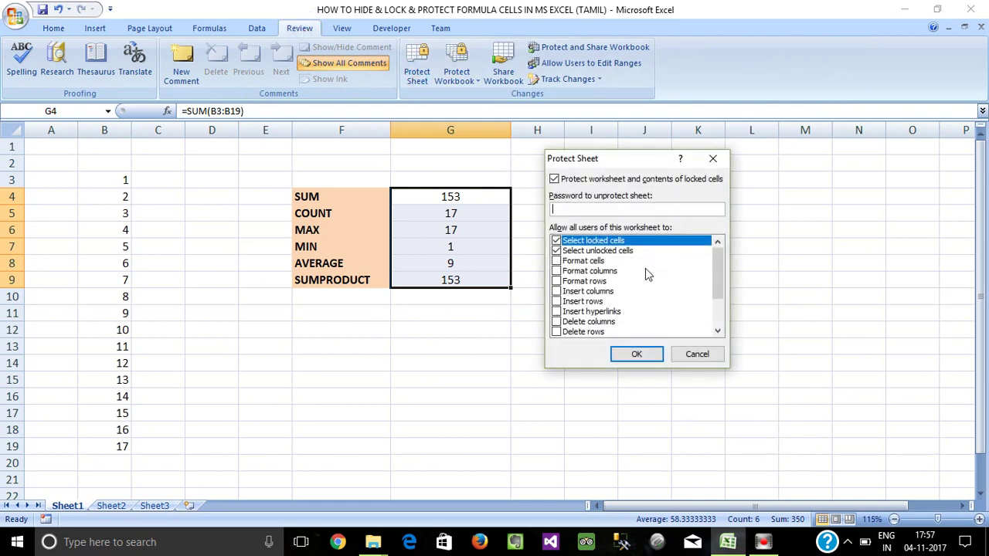
{"action": "type", "text": "123"}
{"action": "left_click", "coordinate": [636, 357]}
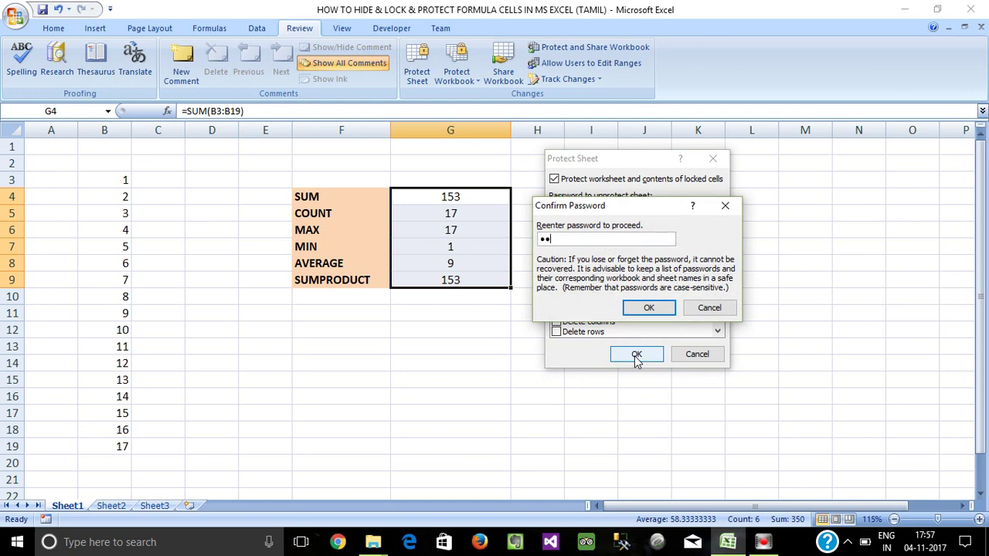
{"action": "left_click", "coordinate": [649, 309]}
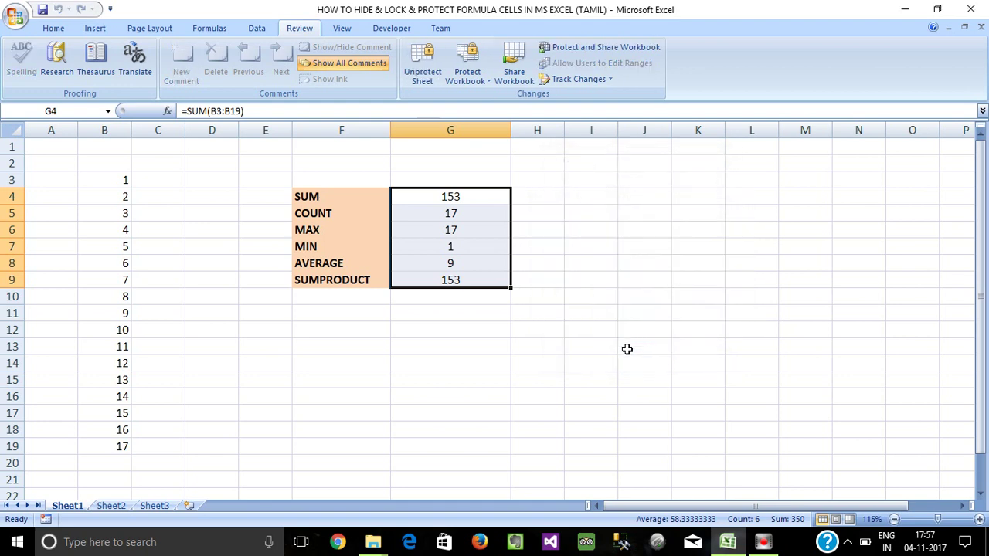
{"action": "left_click", "coordinate": [626, 348]}
{"action": "left_click", "coordinate": [468, 242]}
Try editing the locked MIN formula in G7 and dismiss the protected-cell warning.
{"action": "double_click", "coordinate": [468, 245]}
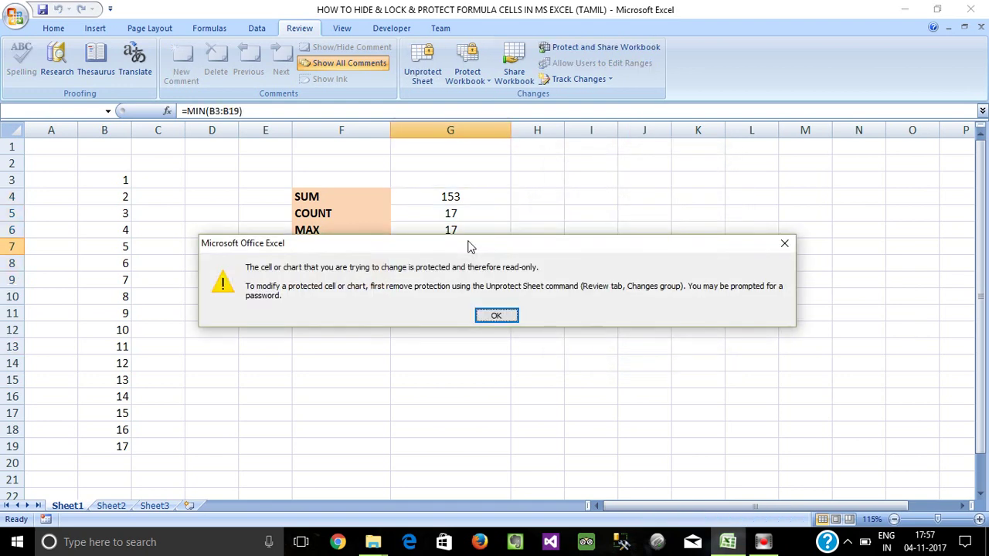
{"action": "left_click", "coordinate": [783, 243]}
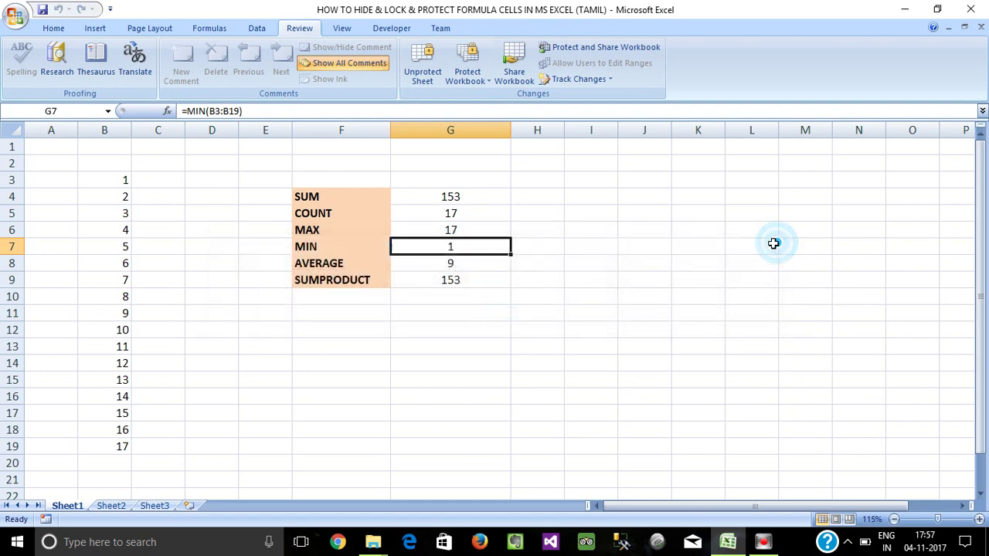
{"action": "left_click", "coordinate": [641, 244]}
{"action": "left_click", "coordinate": [433, 196]}
{"action": "left_click_drag", "start_coordinate": [432, 196], "coordinate": [448, 275]}
{"action": "left_click", "coordinate": [453, 312]}
{"action": "left_click", "coordinate": [453, 246]}
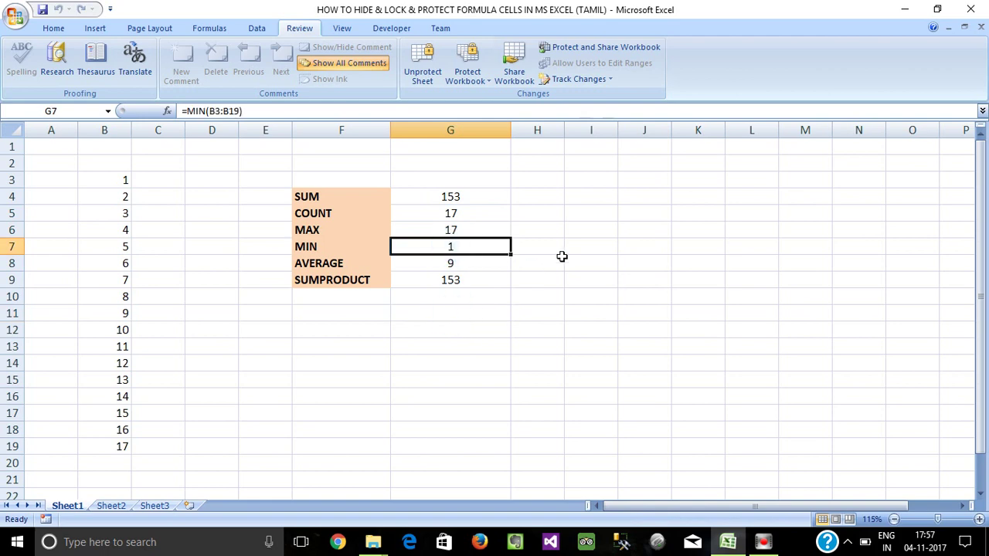
Enter SDD in the unlocked cell I5.
{"action": "left_click", "coordinate": [581, 207]}
{"action": "type", "text": "SDD"}
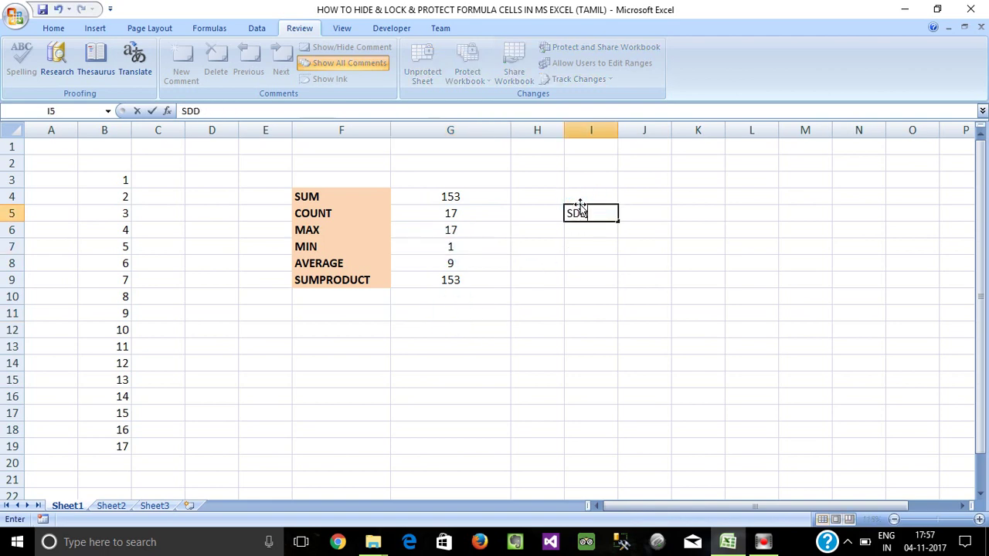
{"action": "key", "text": "Return"}
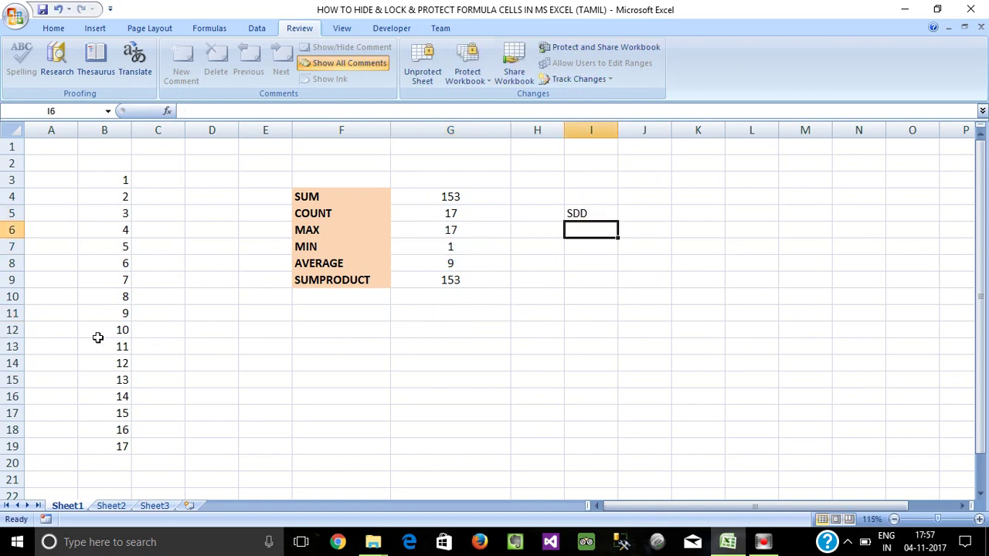
Change column B data: B12 to 52, B16 to 58, B19 to 102, B5 to 356.
{"action": "left_click", "coordinate": [104, 333]}
{"action": "type", "text": "52"}
{"action": "key", "text": "Return"}
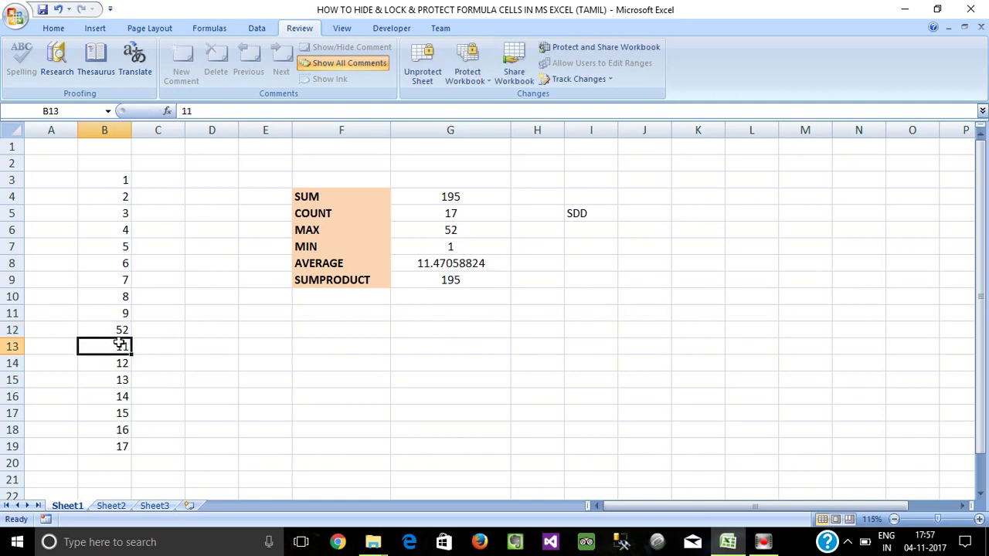
{"action": "left_click", "coordinate": [137, 395]}
{"action": "left_click", "coordinate": [121, 395]}
{"action": "type", "text": "58"}
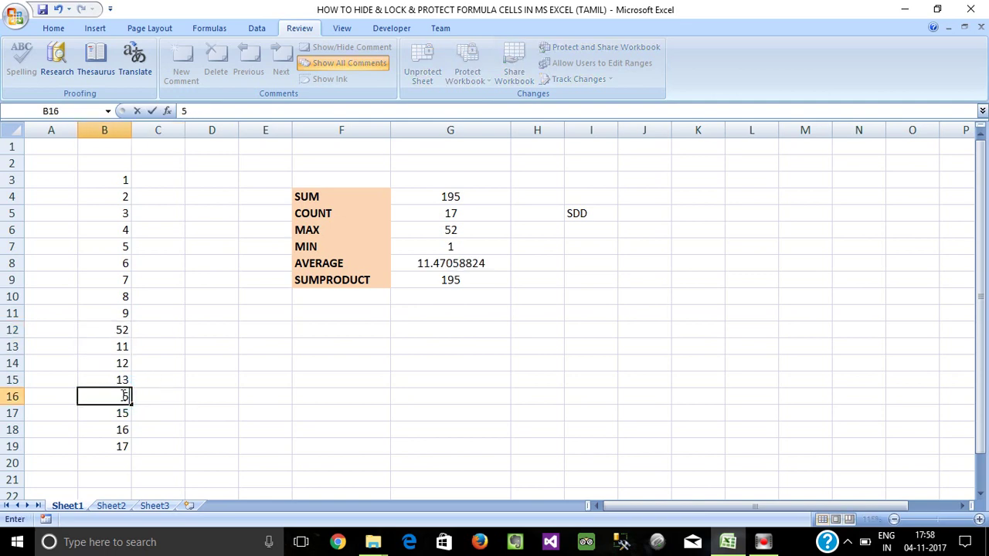
{"action": "key", "text": "Return"}
{"action": "left_click", "coordinate": [119, 447]}
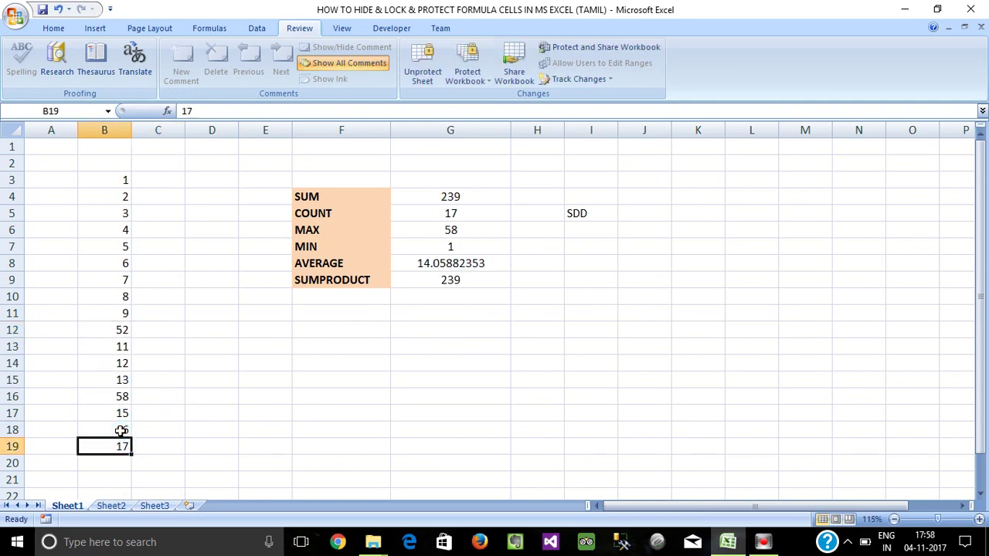
{"action": "type", "text": "102"}
{"action": "key", "text": "Return"}
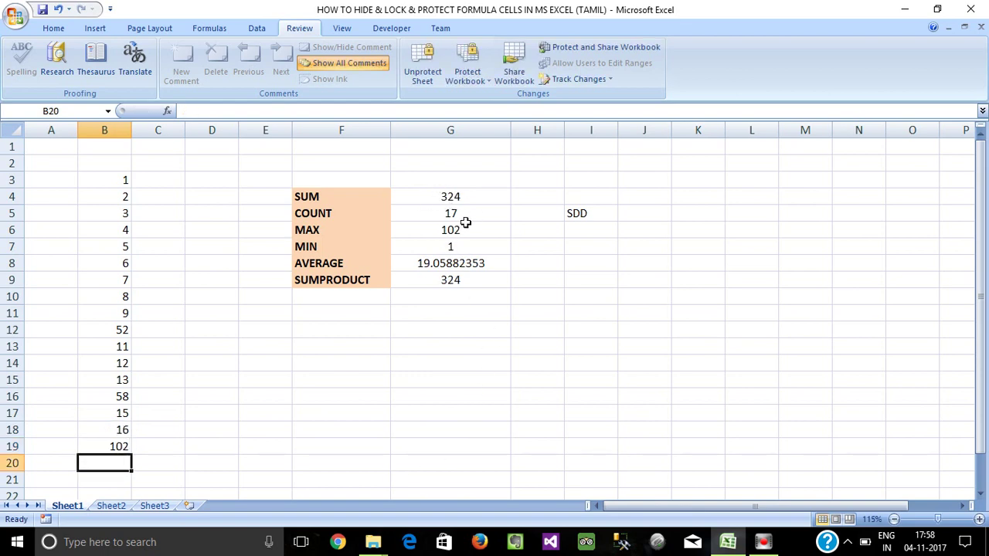
{"action": "left_click", "coordinate": [125, 214]}
{"action": "type", "text": "35"}
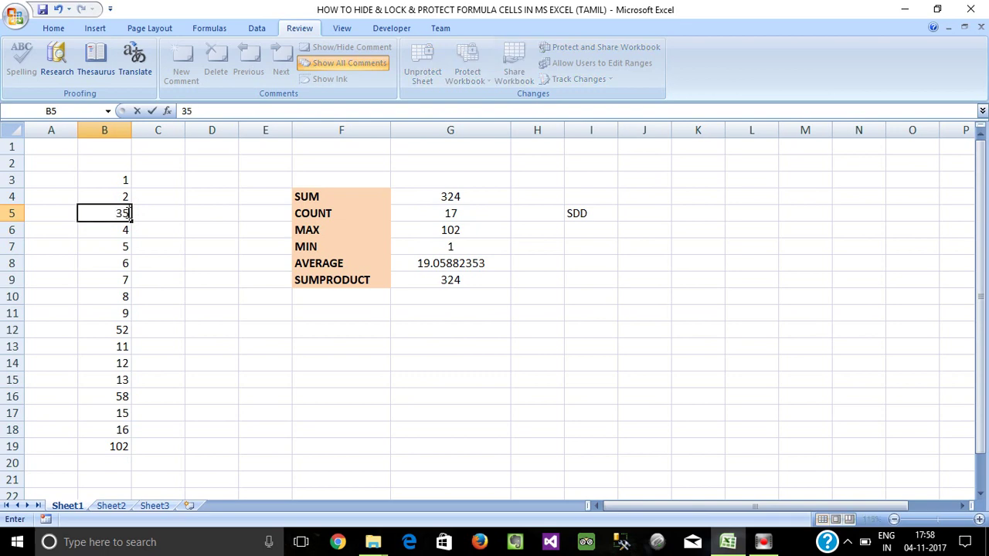
{"action": "type", "text": "6"}
{"action": "key", "text": "Return"}
Try editing the locked AVERAGE formula in G8 and dismiss the read-only warning.
{"action": "left_click", "coordinate": [451, 246]}
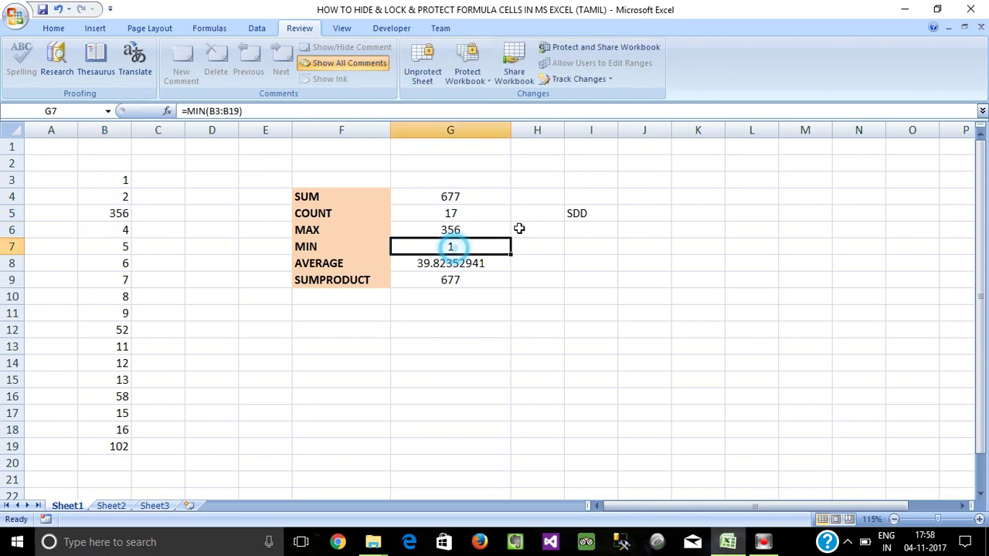
{"action": "left_click", "coordinate": [582, 212]}
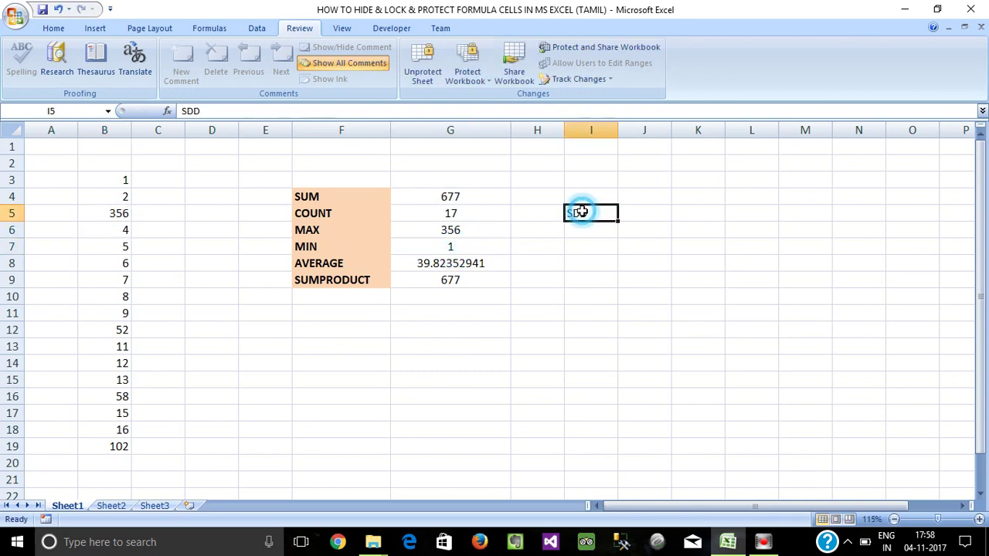
{"action": "left_click", "coordinate": [450, 198]}
{"action": "left_click_drag", "start_coordinate": [450, 198], "coordinate": [481, 269]}
{"action": "left_click", "coordinate": [482, 264]}
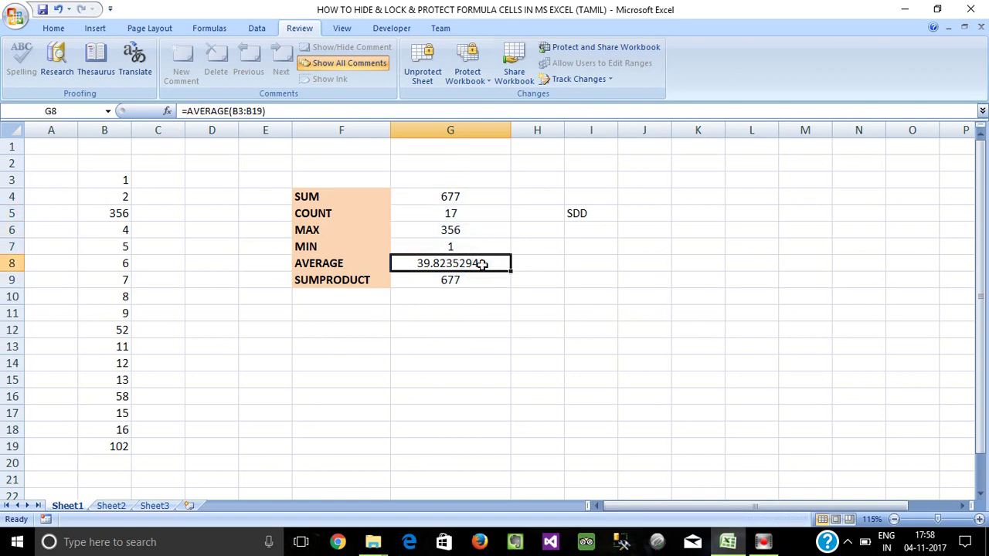
{"action": "double_click", "coordinate": [482, 264]}
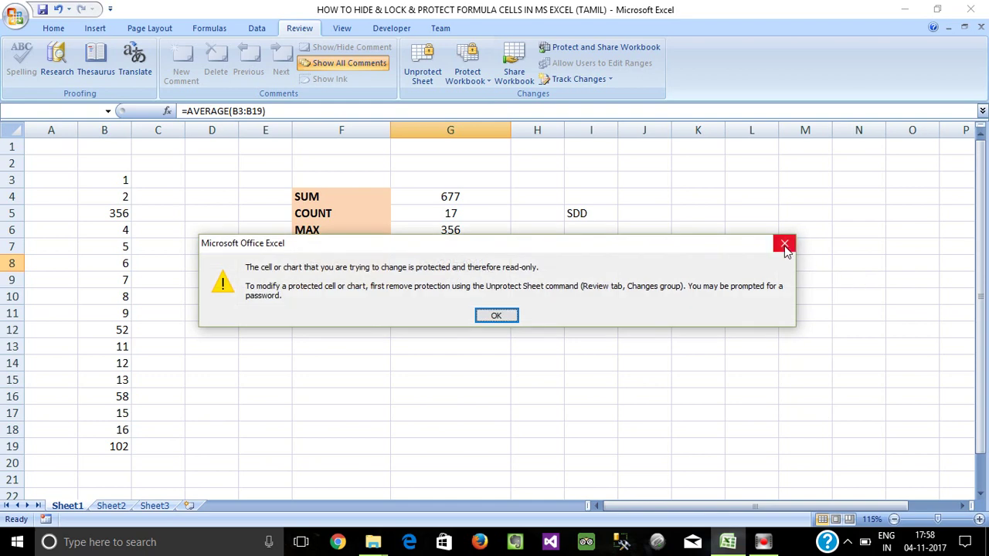
{"action": "left_click", "coordinate": [785, 242]}
{"action": "left_click", "coordinate": [591, 330]}
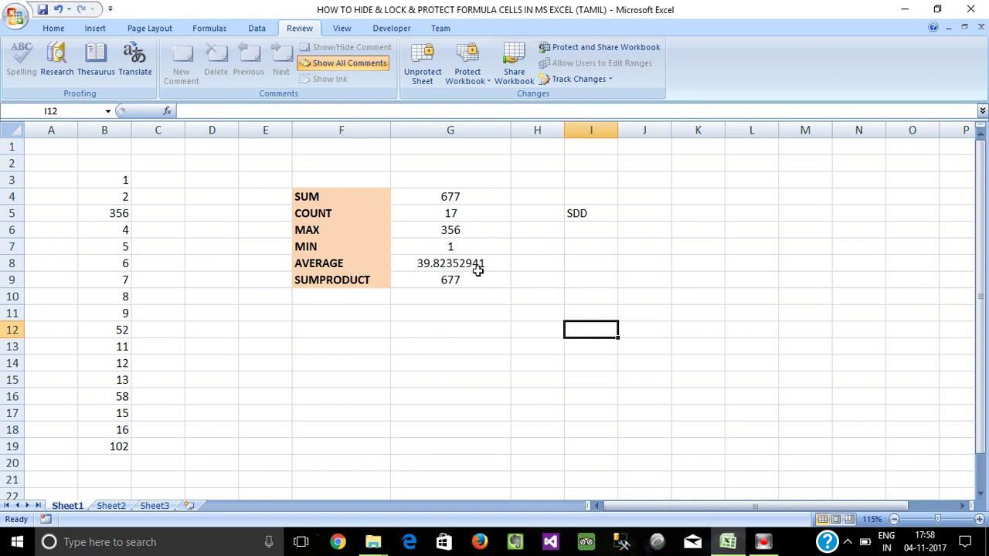
Enlarge the formula bar and step through the formulas in G4:G9.
{"action": "left_click", "coordinate": [439, 279]}
{"action": "left_click", "coordinate": [593, 213]}
{"action": "left_click", "coordinate": [454, 196]}
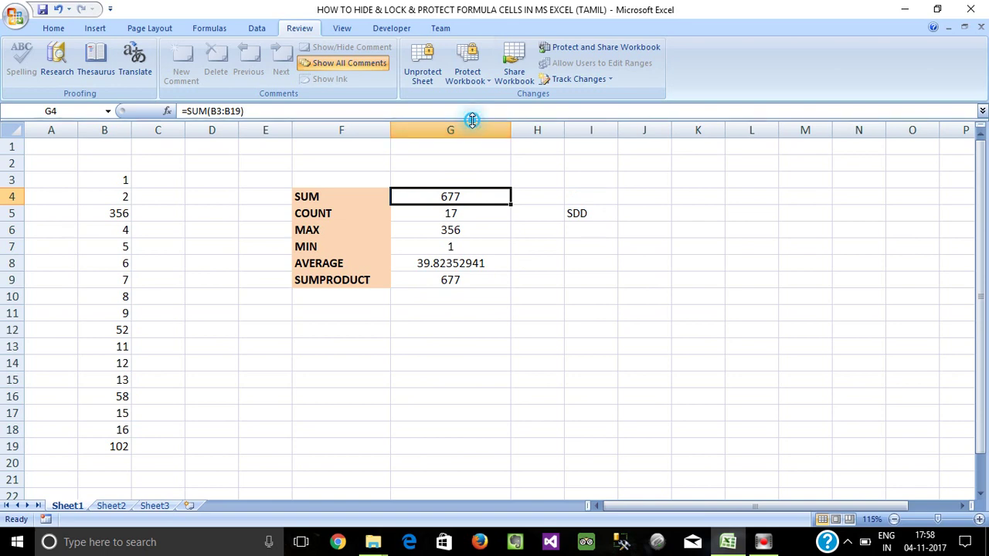
{"action": "left_click_drag", "start_coordinate": [470, 119], "coordinate": [474, 144]}
{"action": "left_click", "coordinate": [450, 243]}
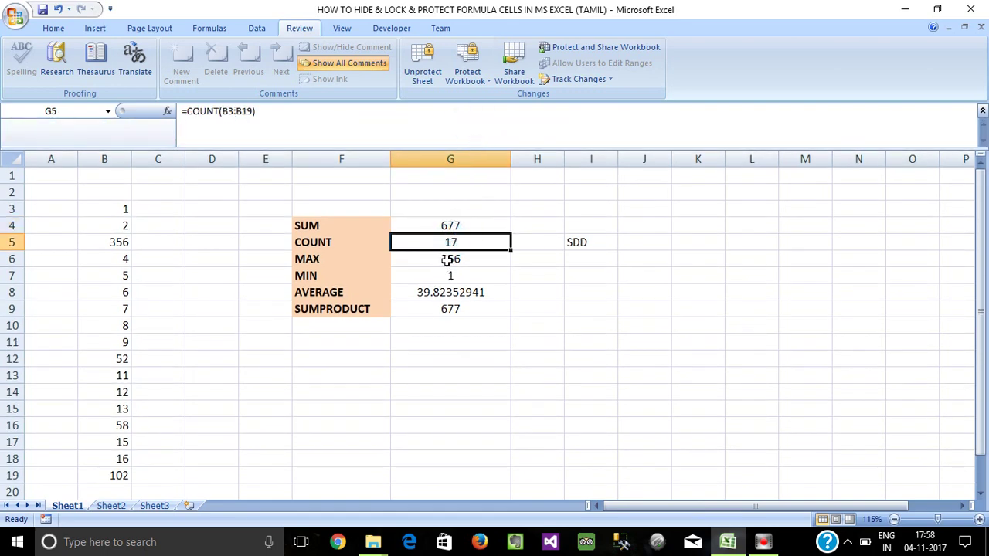
{"action": "left_click", "coordinate": [449, 260]}
{"action": "left_click", "coordinate": [447, 277]}
{"action": "left_click", "coordinate": [449, 308]}
Recheck the SUM and MAX formulas, select G4:G8, and choose Unprotect Sheet.
{"action": "left_click", "coordinate": [457, 208]}
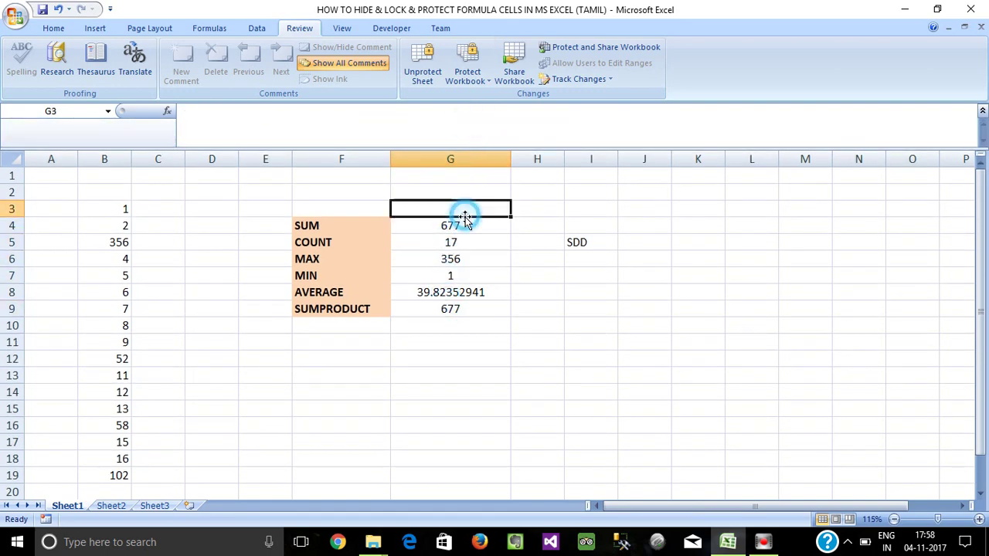
{"action": "left_click", "coordinate": [462, 225]}
{"action": "left_click", "coordinate": [467, 264]}
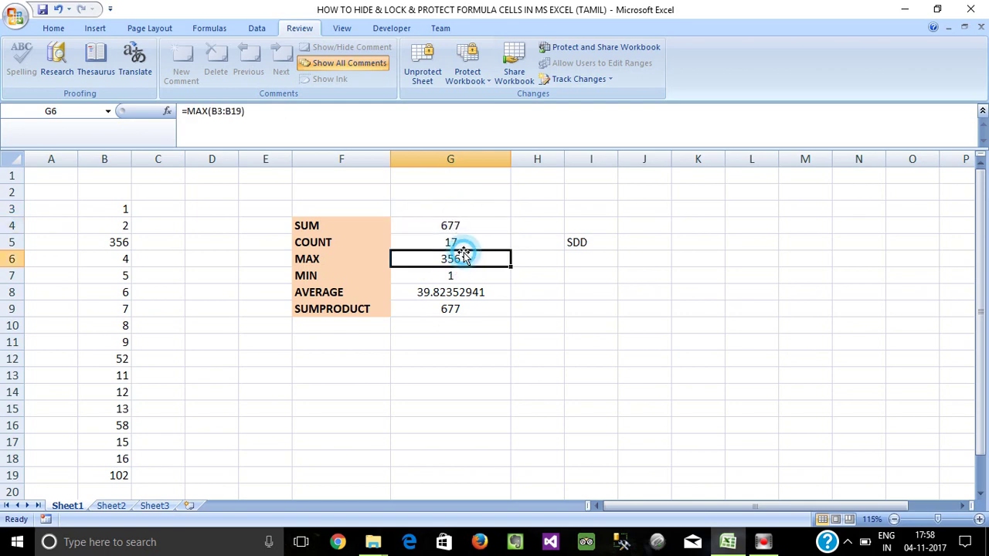
{"action": "left_click_drag", "start_coordinate": [453, 226], "coordinate": [462, 302]}
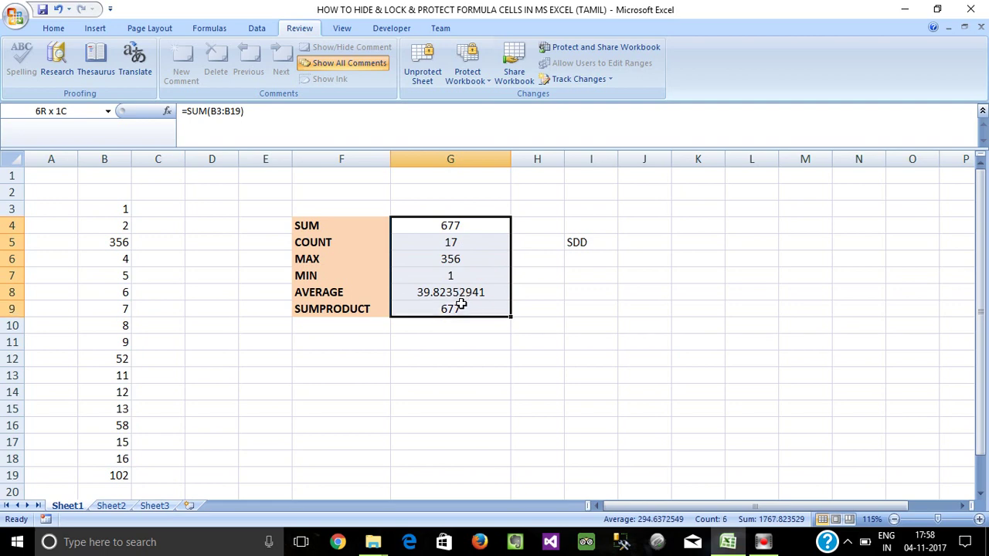
{"action": "left_click", "coordinate": [422, 71]}
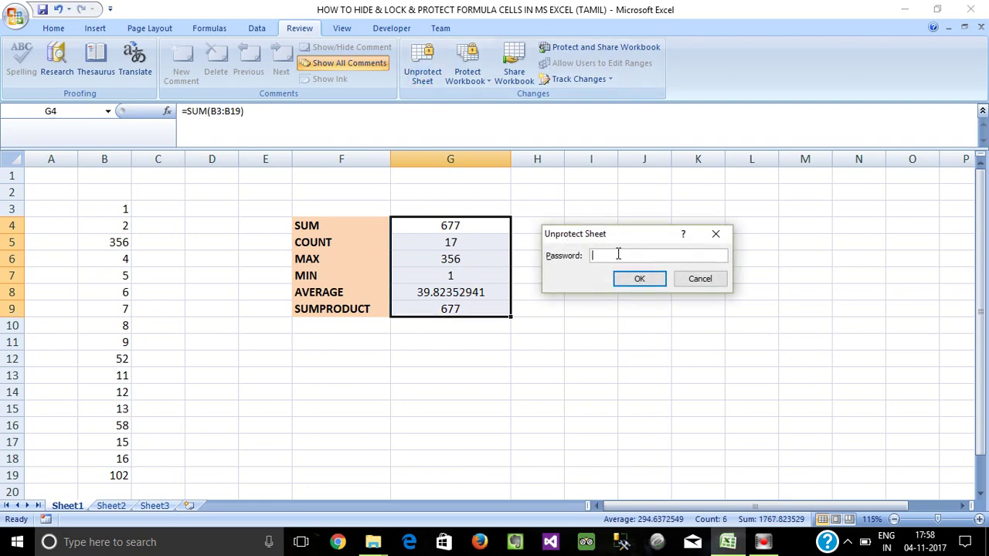
Confirm unprotecting the sheet, then click off the results onto empty cells G12, I9 and G10.
{"action": "key", "text": "Return"}
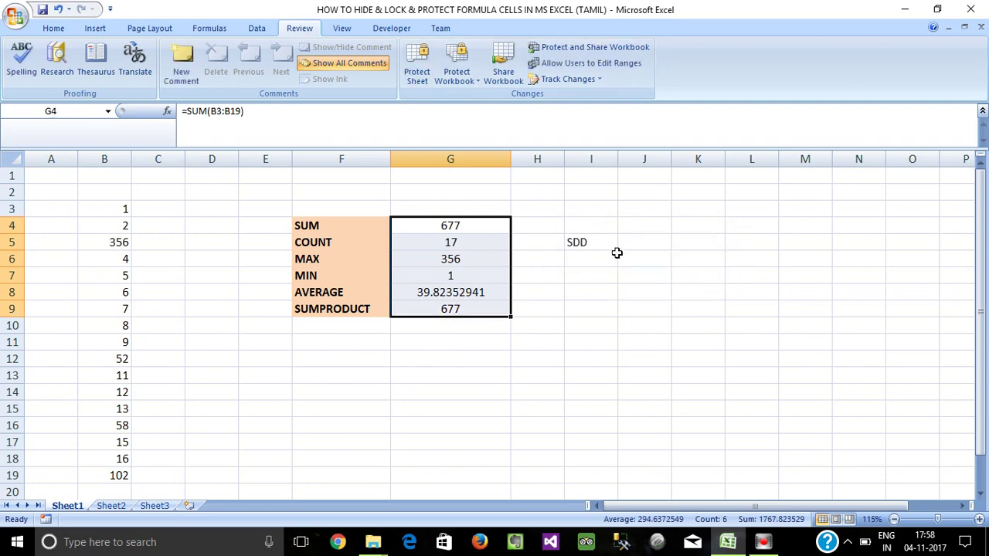
{"action": "left_click", "coordinate": [461, 356]}
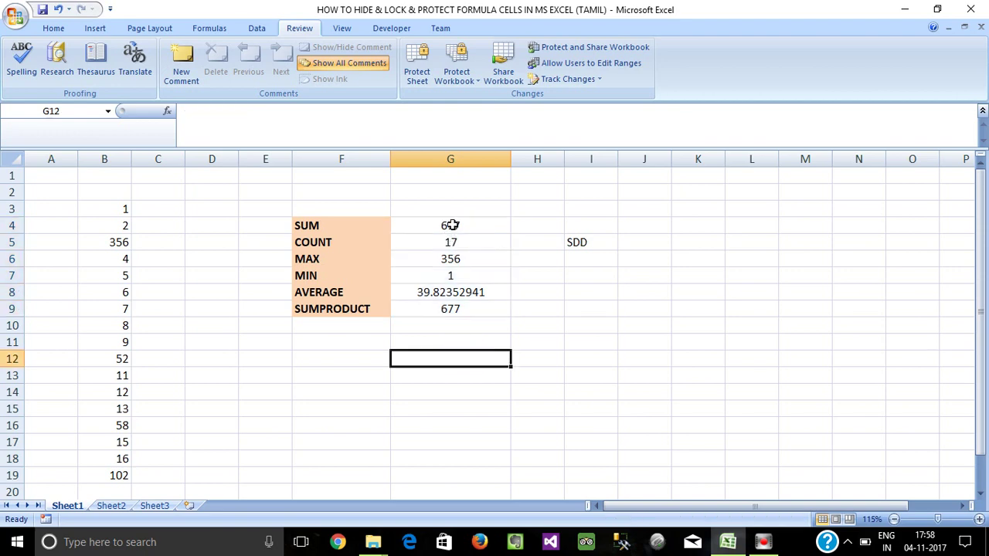
{"action": "left_click", "coordinate": [581, 309]}
{"action": "left_click", "coordinate": [495, 360]}
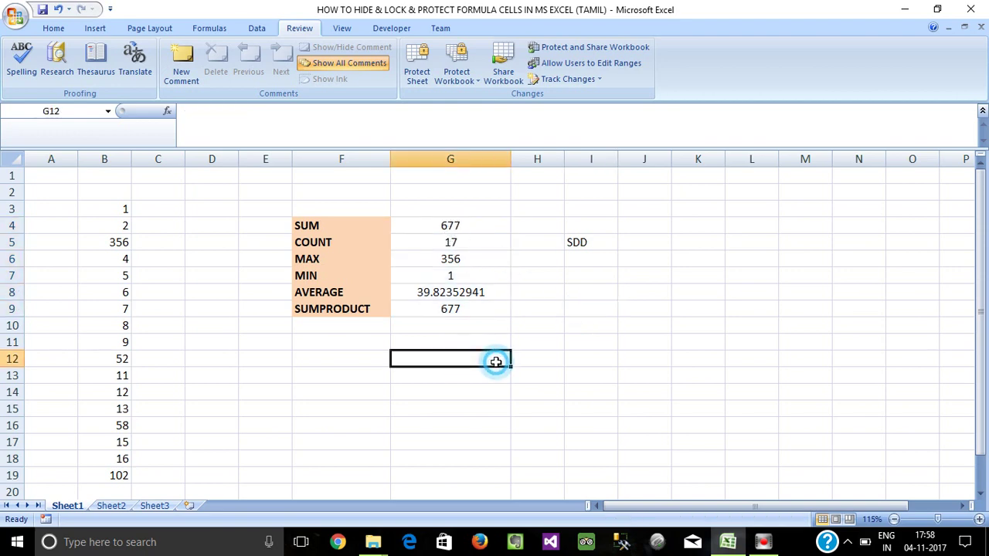
{"action": "left_click", "coordinate": [478, 324]}
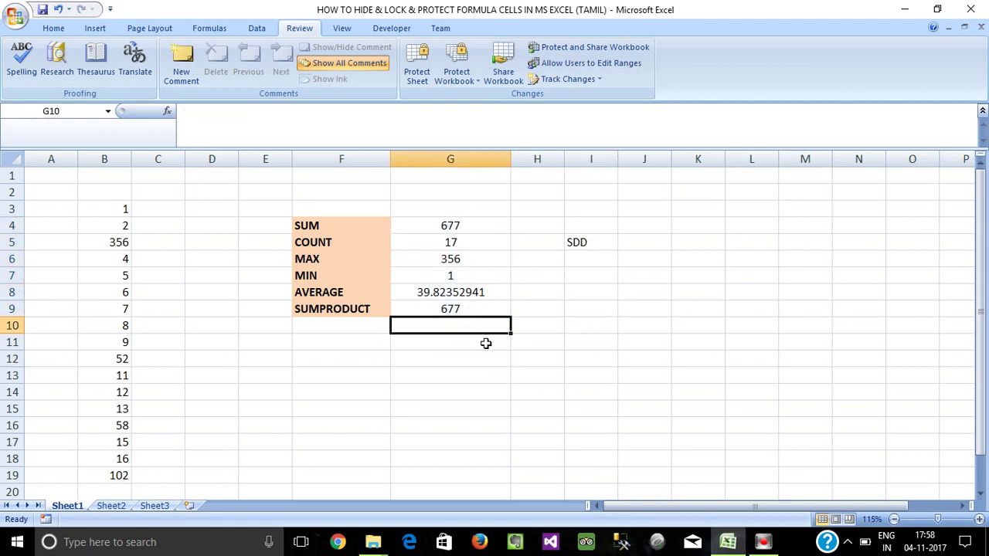
Use Go To Special with Formulas to select the formula results in G4:G9.
{"action": "key", "text": "ctrl+g"}
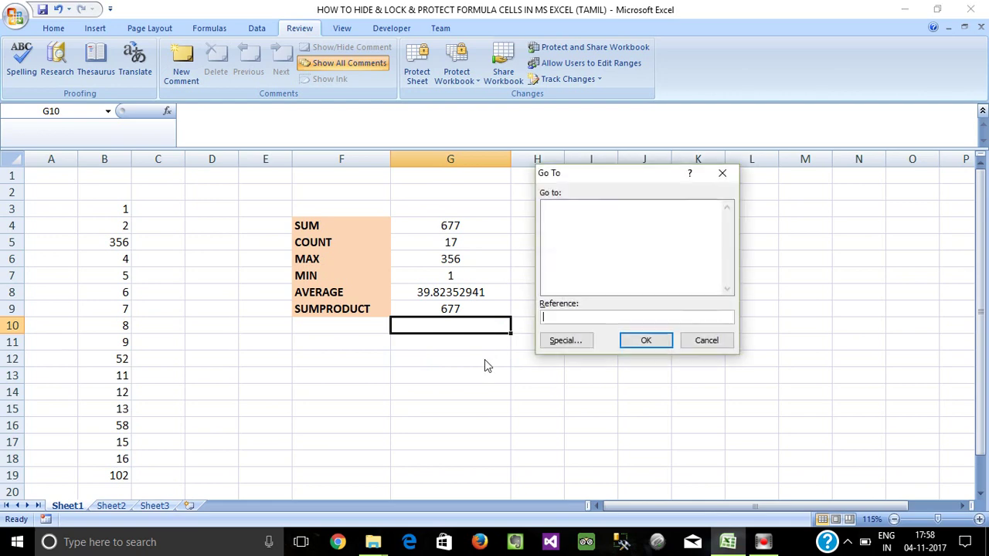
{"action": "left_click", "coordinate": [563, 342]}
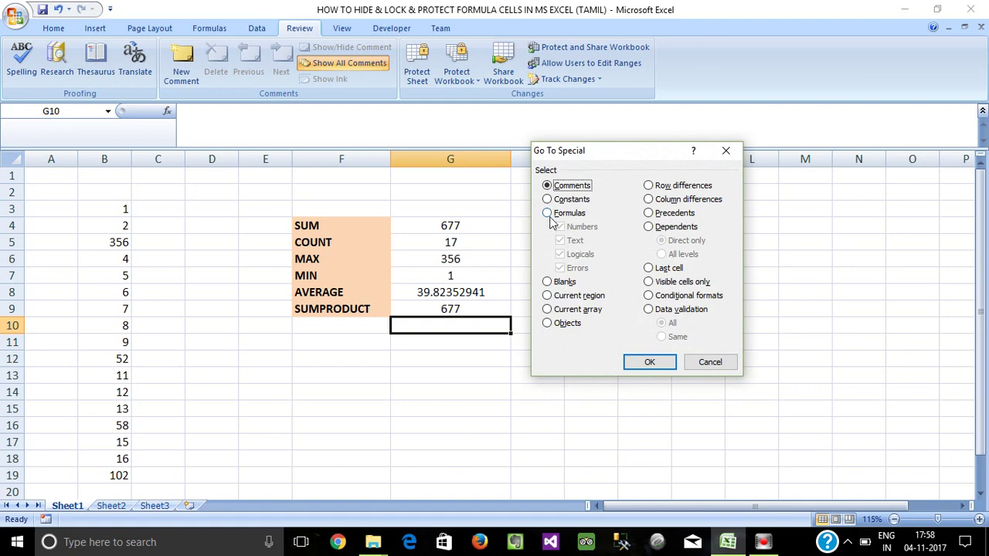
{"action": "left_click", "coordinate": [548, 214]}
{"action": "left_click", "coordinate": [649, 362]}
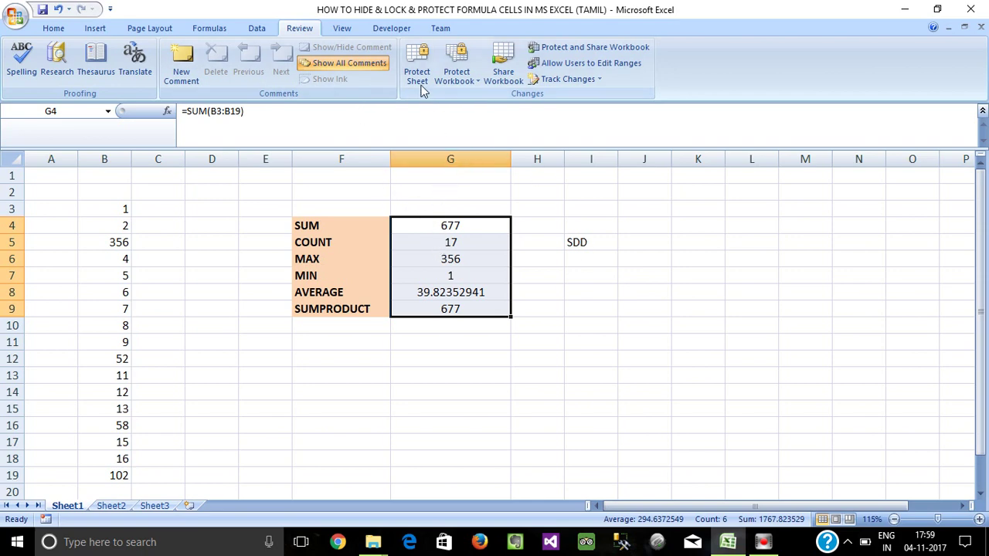
Select the whole worksheet and tick Hidden on the Format Cells Protection tab.
{"action": "left_click", "coordinate": [525, 274]}
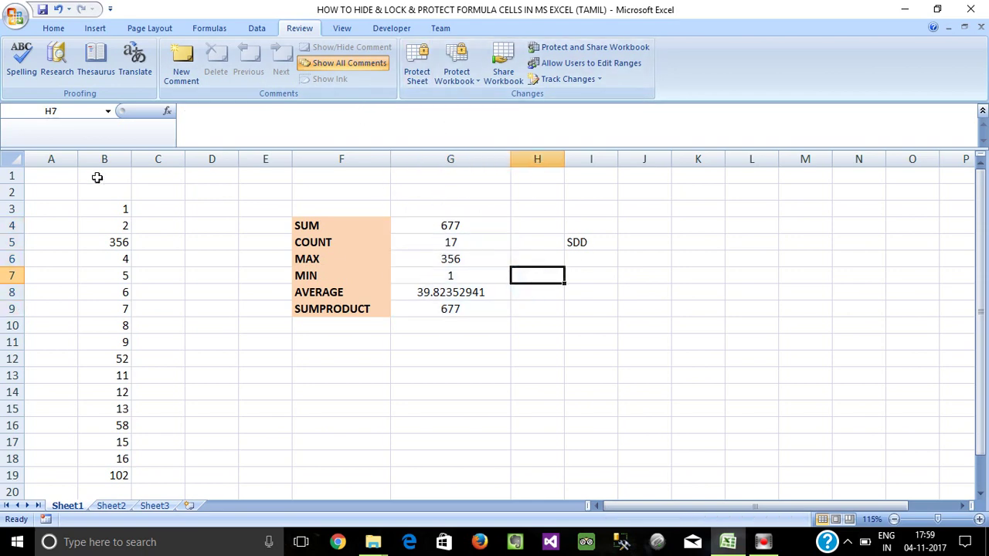
{"action": "left_click", "coordinate": [11, 159]}
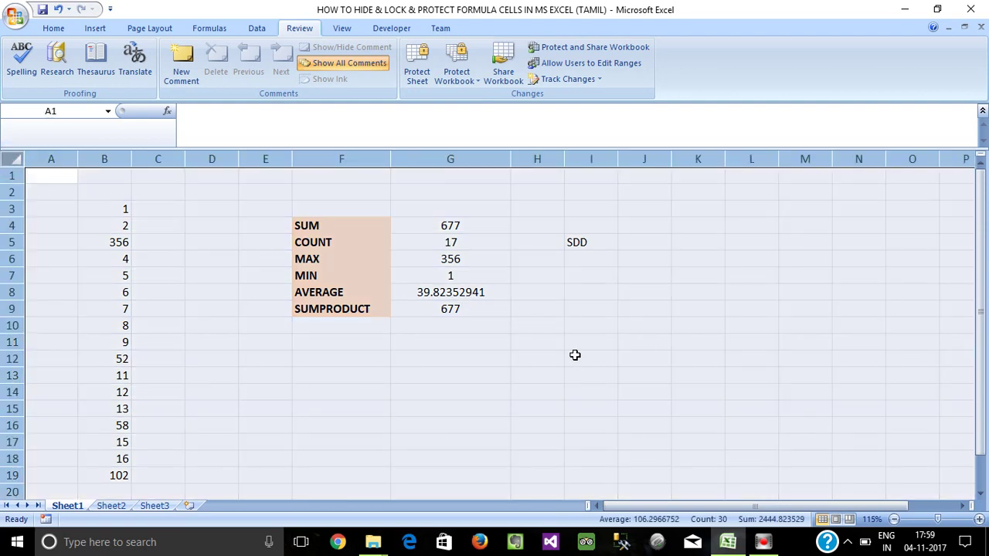
{"action": "key", "text": "ctrl+1"}
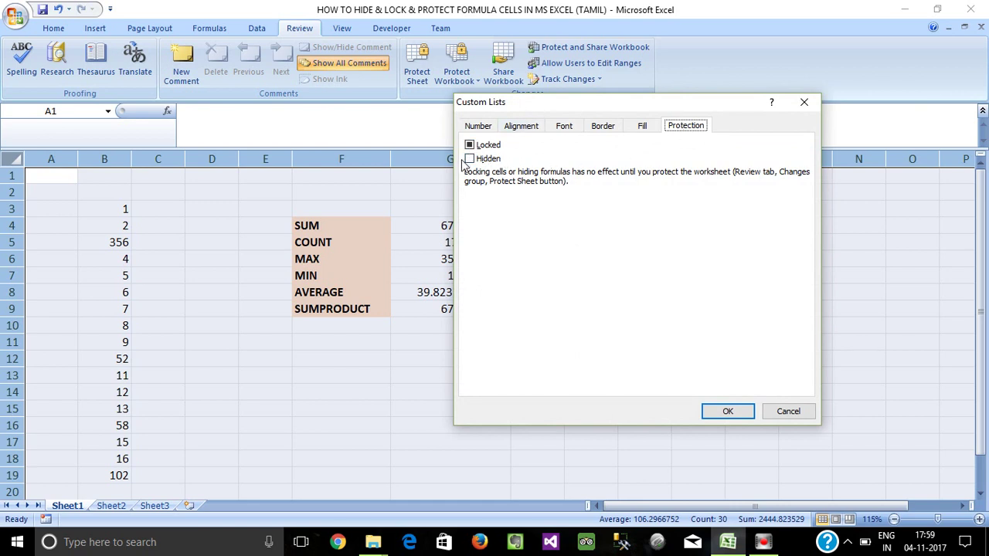
{"action": "left_click", "coordinate": [469, 159]}
{"action": "left_click", "coordinate": [730, 411]}
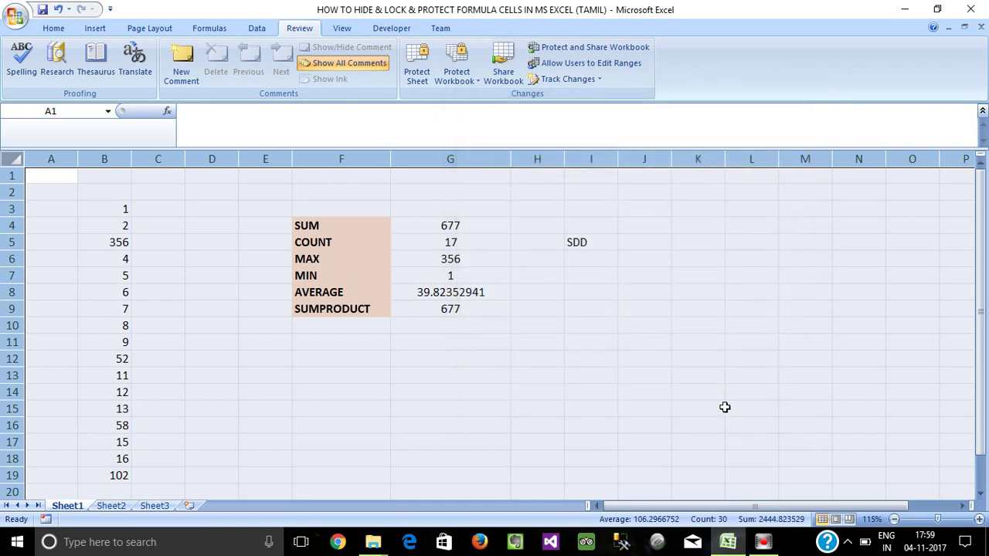
Select all formula cells on the sheet with Go To Special > Formulas.
{"action": "left_click", "coordinate": [562, 328]}
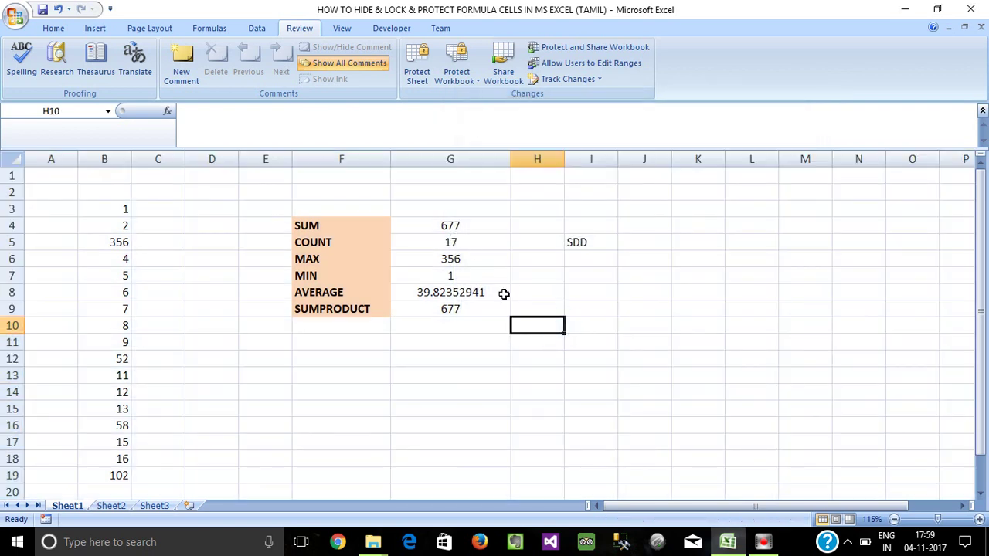
{"action": "left_click", "coordinate": [490, 326]}
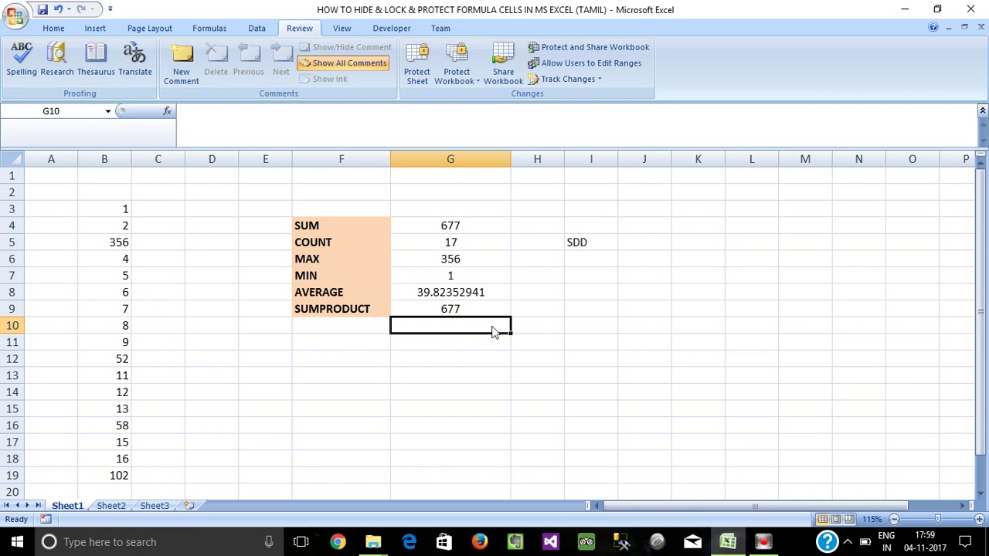
{"action": "key", "text": "ctrl+g"}
{"action": "left_click", "coordinate": [564, 341]}
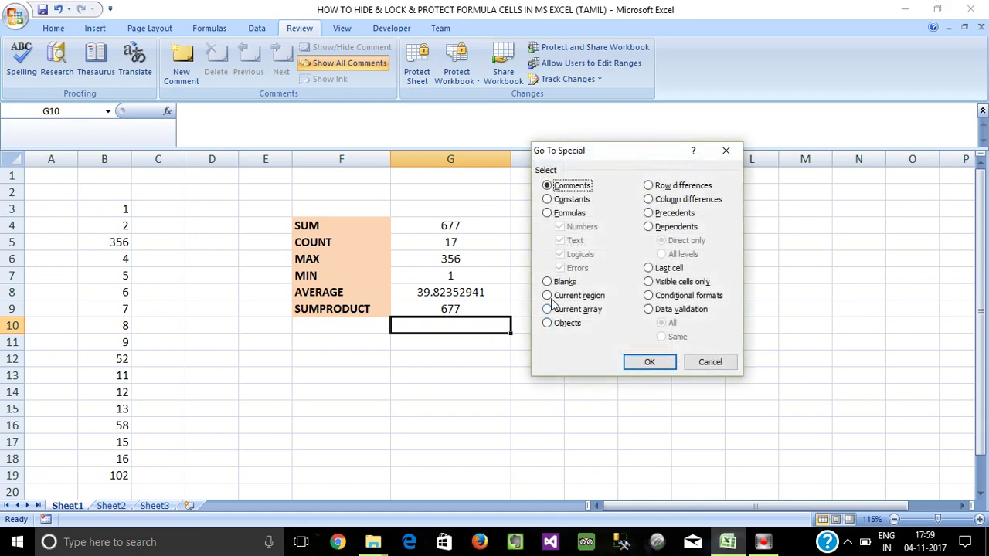
{"action": "left_click", "coordinate": [547, 213]}
{"action": "left_click", "coordinate": [645, 361]}
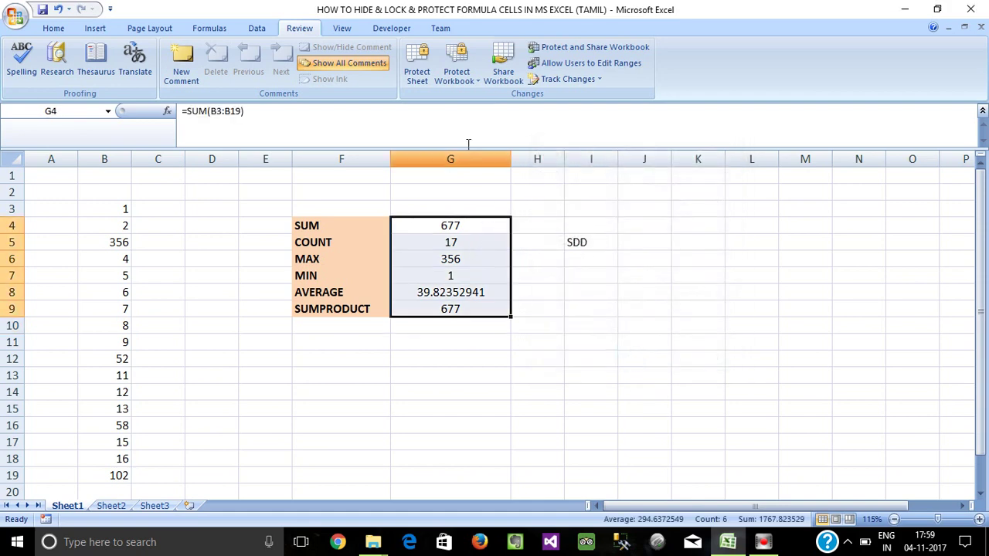
Protect Sheet1 with a password, entering and confirming it.
{"action": "left_click", "coordinate": [415, 75]}
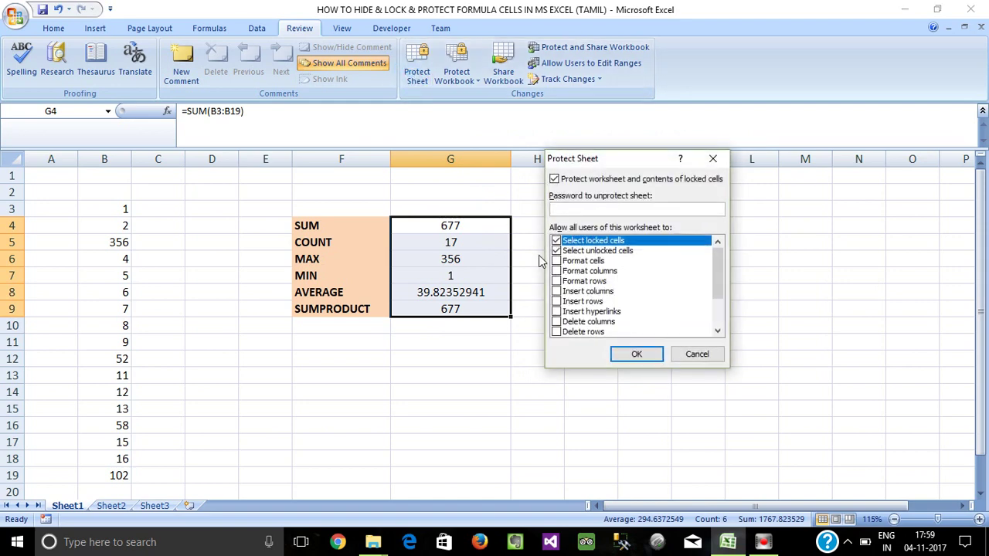
{"action": "type", "text": "123"}
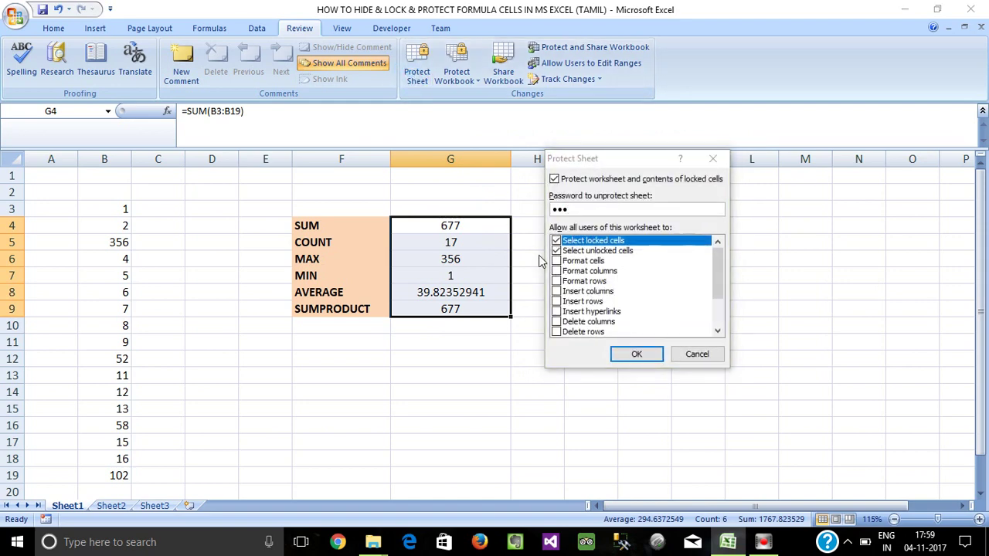
{"action": "key", "text": "Return"}
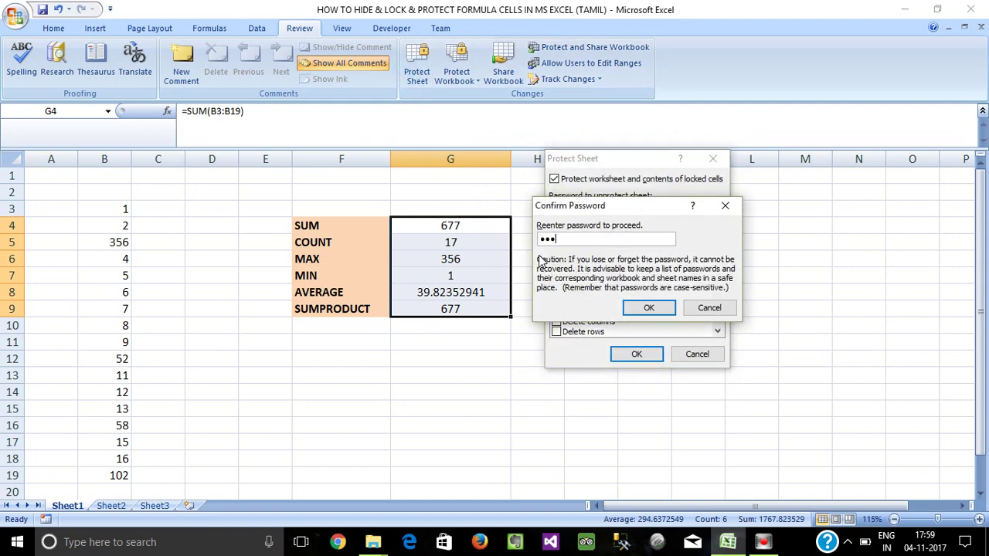
{"action": "left_click", "coordinate": [648, 308]}
Try editing the locked SUM formula in G4 and dismiss the protection warning.
{"action": "left_click", "coordinate": [496, 236]}
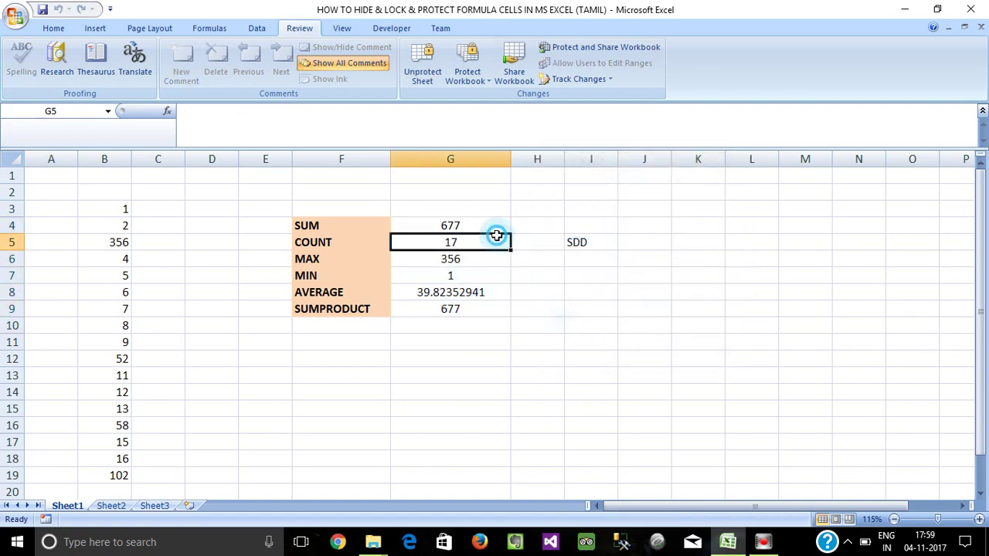
{"action": "left_click", "coordinate": [453, 224]}
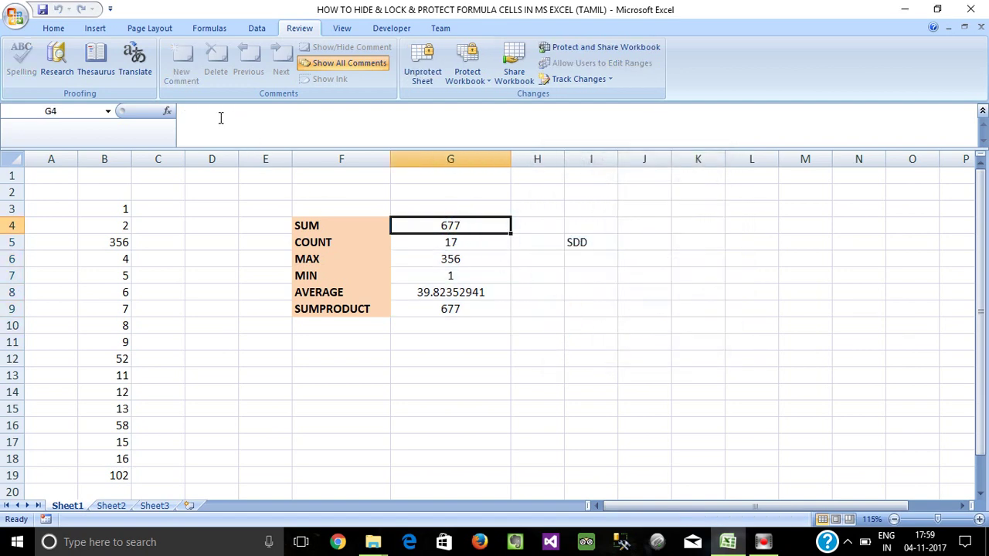
{"action": "left_click", "coordinate": [190, 115]}
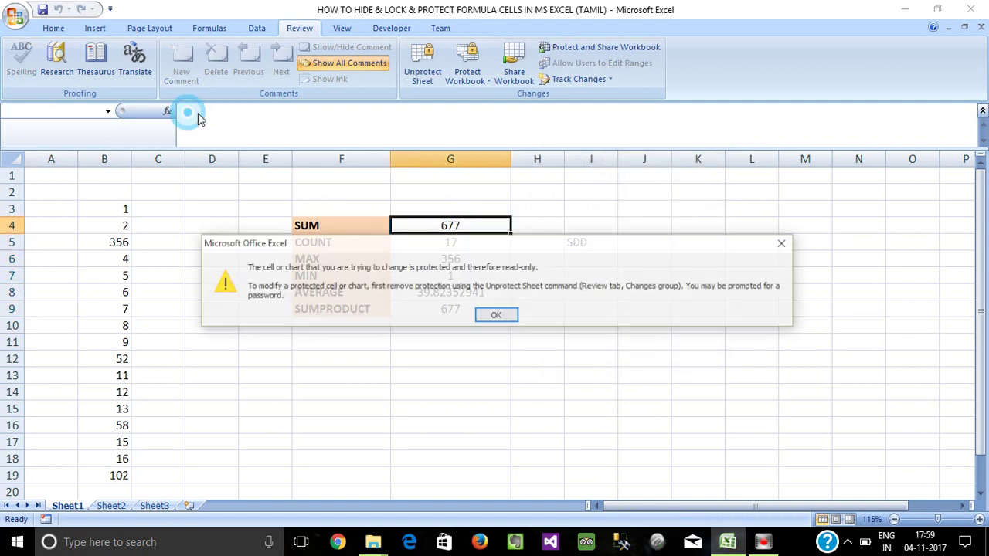
{"action": "left_click", "coordinate": [502, 315]}
{"action": "left_click_drag", "start_coordinate": [451, 225], "coordinate": [466, 290]}
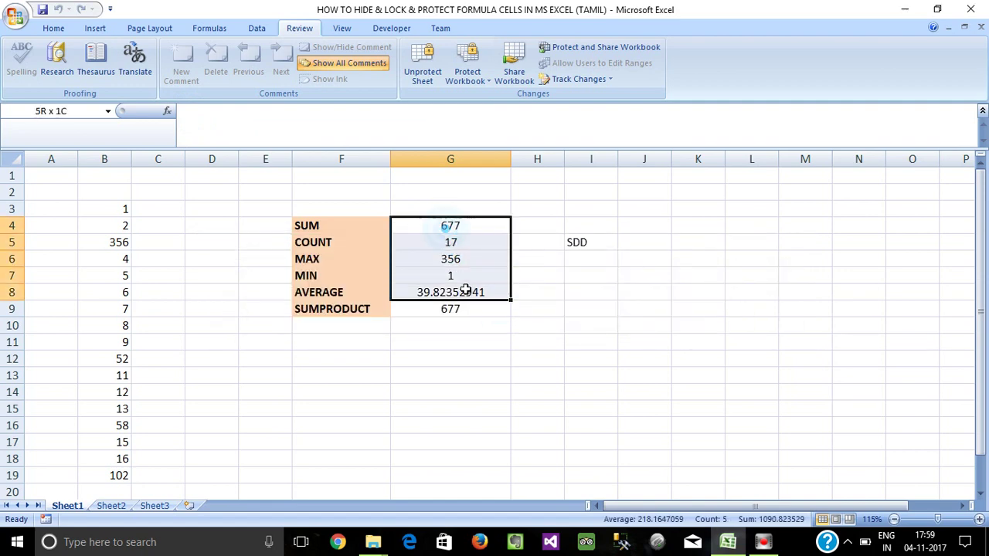
Enter 25 in B14 and 5 in B11.
{"action": "left_click", "coordinate": [123, 363]}
{"action": "left_click", "coordinate": [122, 392]}
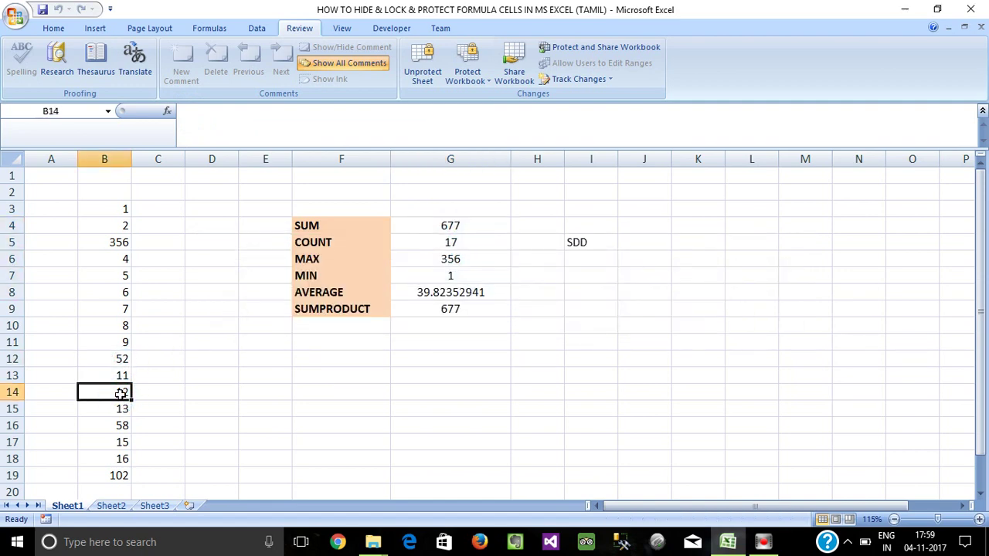
{"action": "type", "text": "25"}
{"action": "key", "text": "Return"}
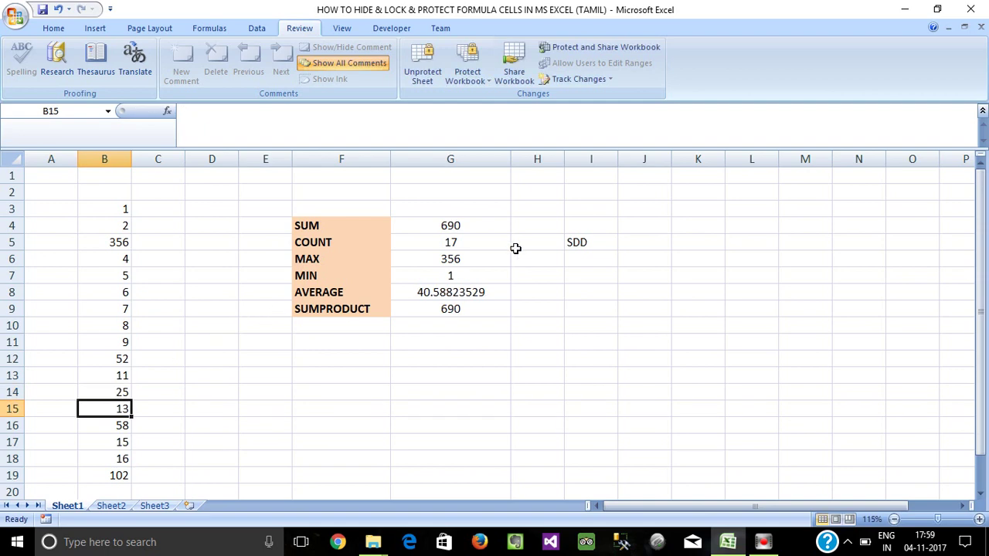
{"action": "left_click", "coordinate": [122, 343]}
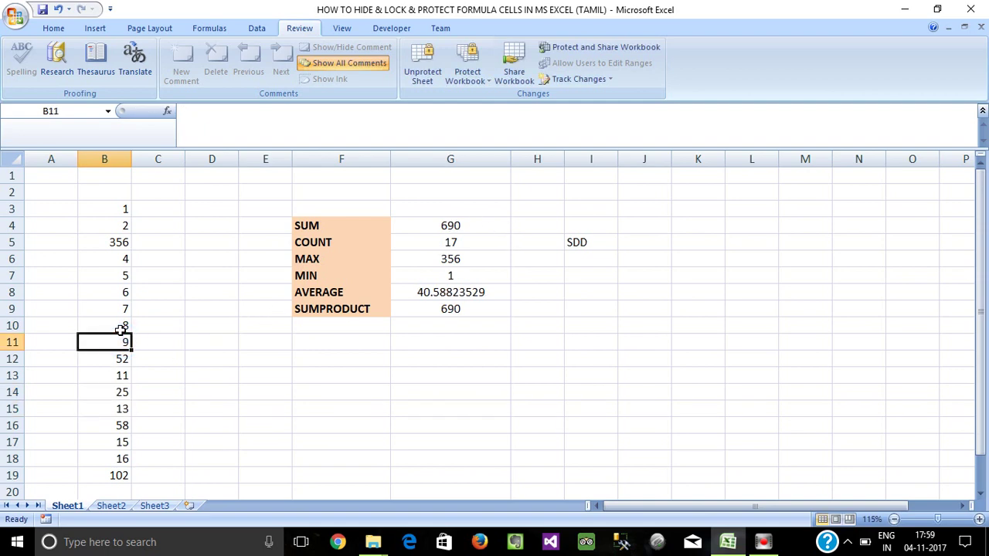
{"action": "type", "text": "5"}
{"action": "key", "text": "Return"}
Enter 52 in B7 and 15 in B12, then select results G4:G9 to check the SUM is 696.
{"action": "left_click", "coordinate": [120, 276]}
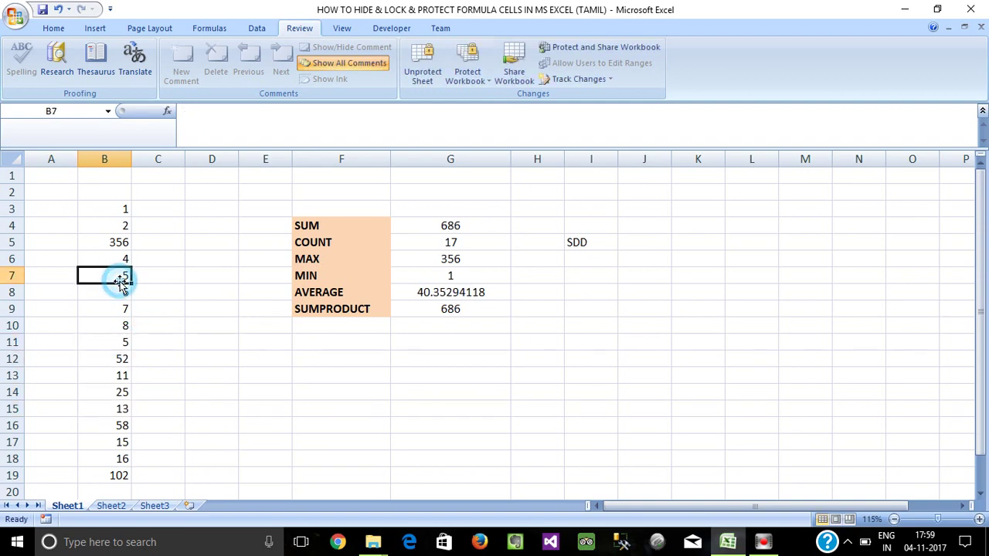
{"action": "type", "text": "52"}
{"action": "key", "text": "Return"}
{"action": "left_click", "coordinate": [118, 357]}
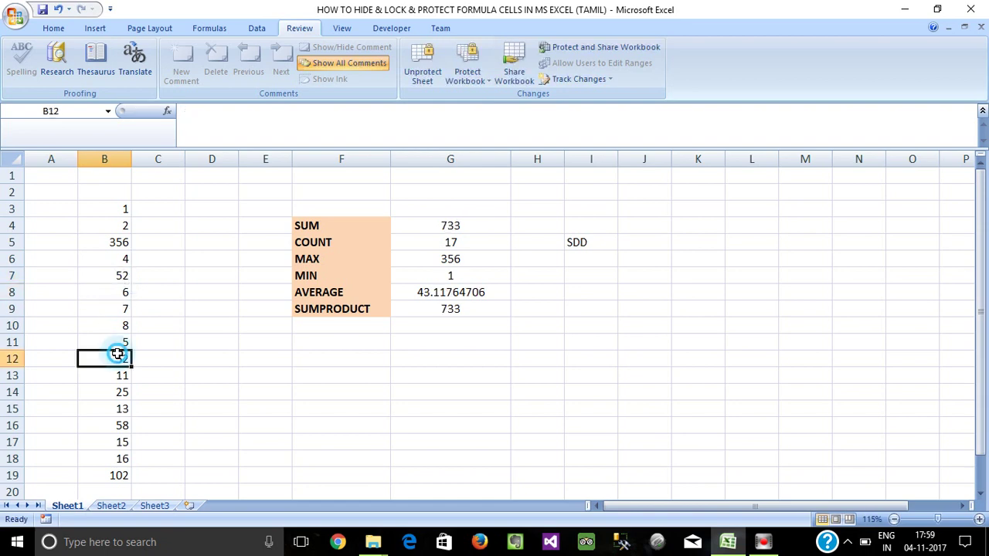
{"action": "type", "text": "1"}
{"action": "key", "text": "Return"}
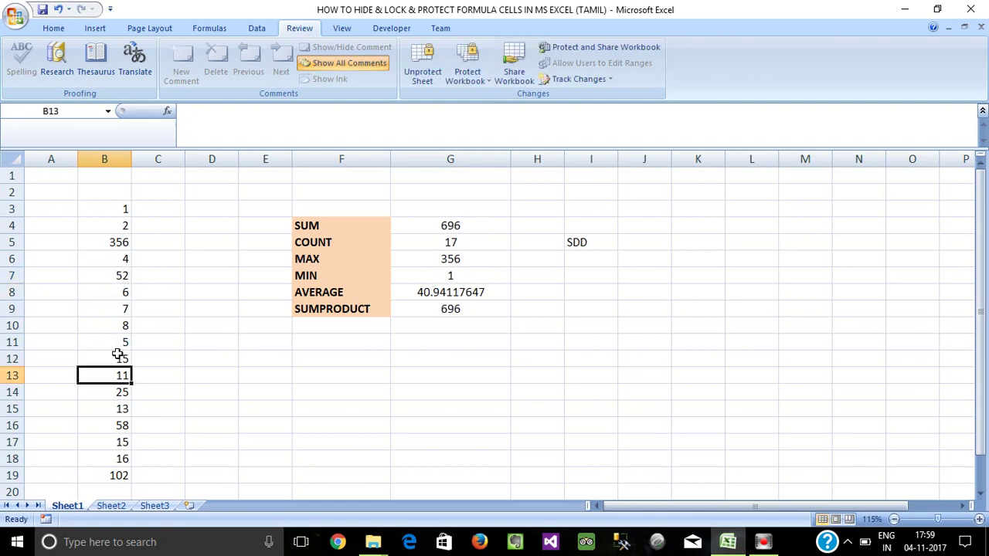
{"action": "left_click_drag", "start_coordinate": [437, 224], "coordinate": [474, 309]}
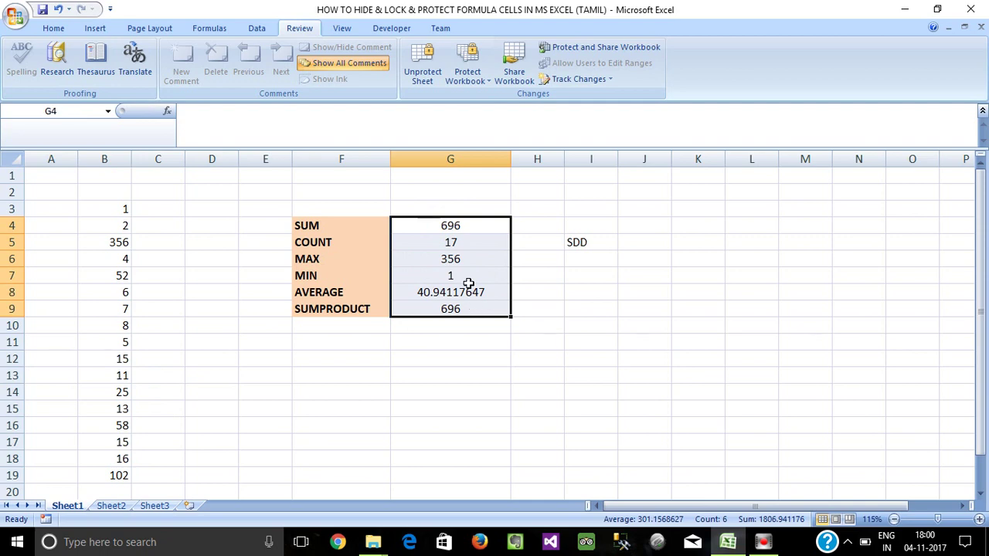
{"action": "left_click", "coordinate": [451, 259]}
{"action": "left_click_drag", "start_coordinate": [450, 225], "coordinate": [456, 307]}
{"action": "left_click", "coordinate": [450, 275]}
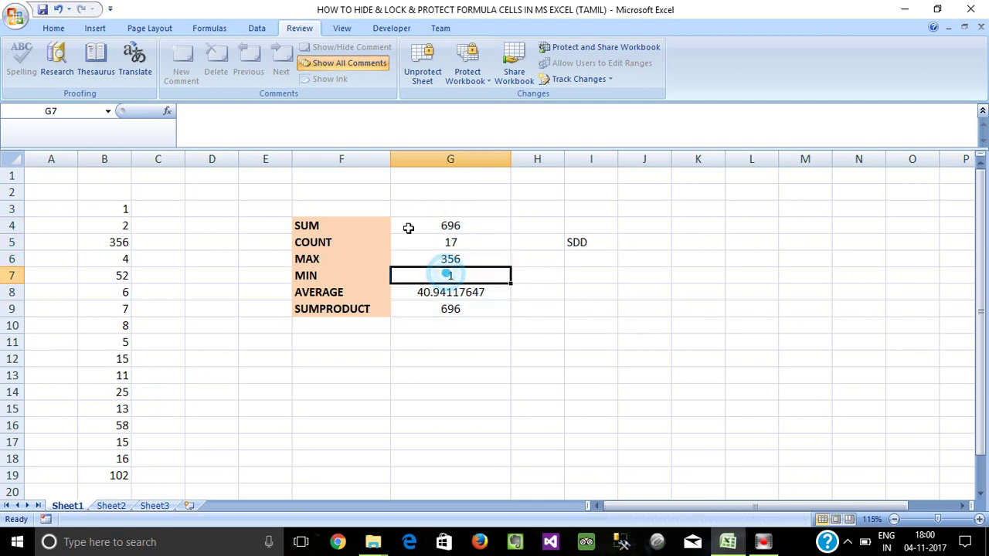
{"action": "left_click_drag", "start_coordinate": [326, 225], "coordinate": [486, 316]}
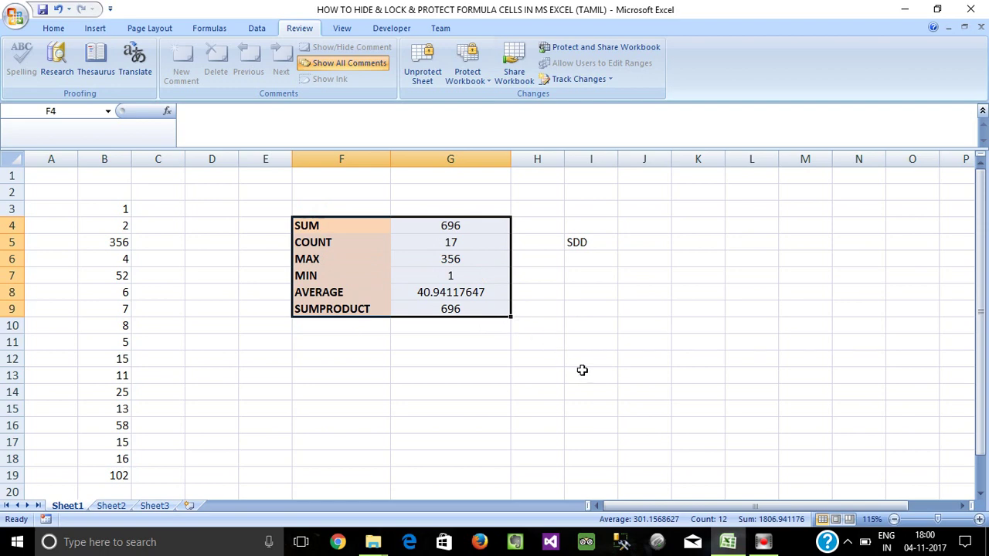
{"action": "left_click", "coordinate": [327, 225]}
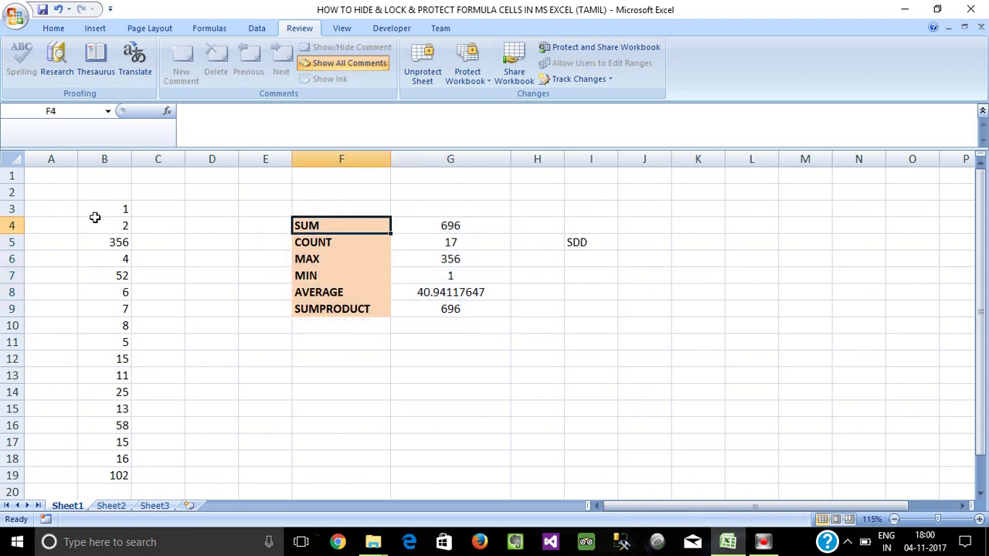
{"action": "left_click_drag", "start_coordinate": [320, 224], "coordinate": [473, 309]}
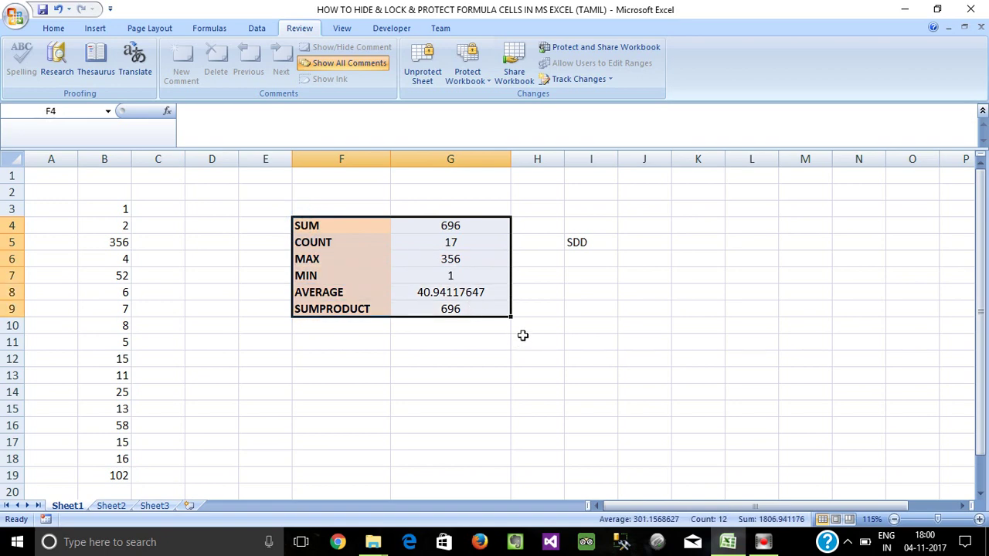
{"action": "left_click", "coordinate": [537, 322]}
{"action": "left_click", "coordinate": [448, 279]}
{"action": "left_click_drag", "start_coordinate": [315, 225], "coordinate": [500, 312]}
{"action": "left_click", "coordinate": [428, 256]}
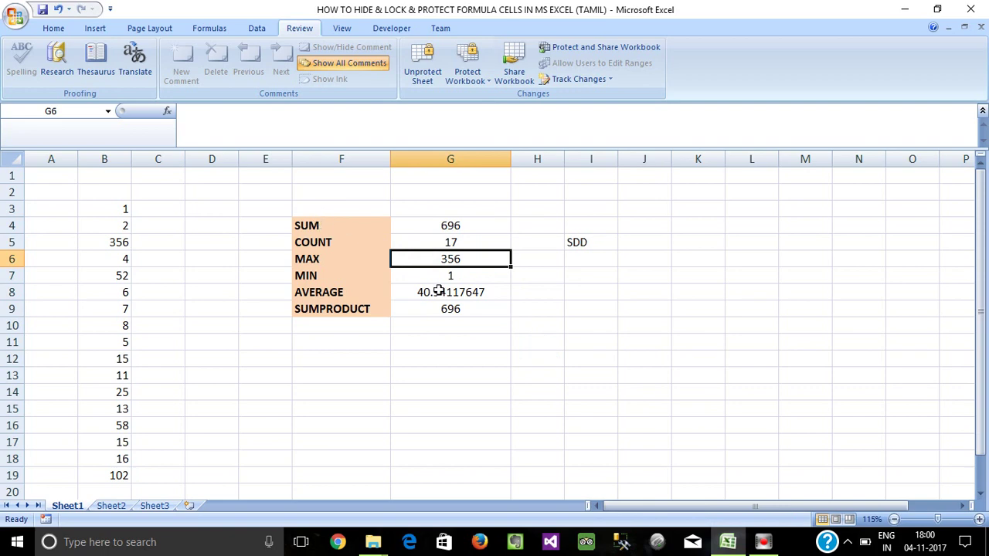